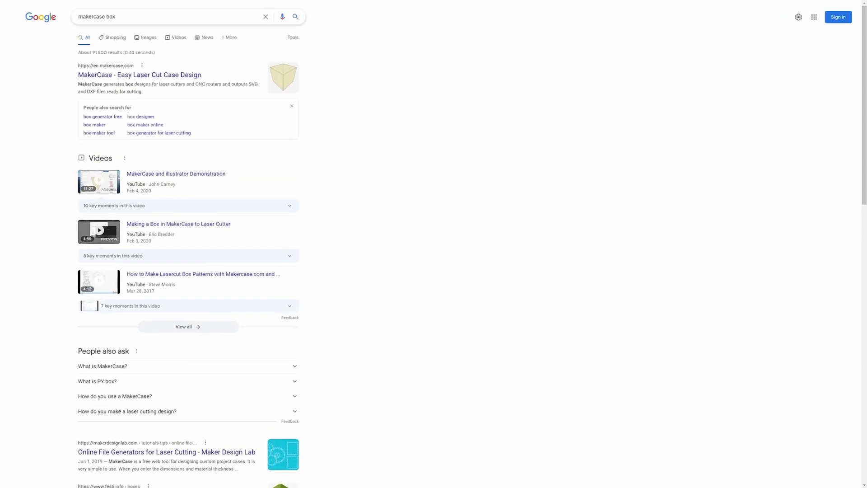
# Open the 'MakerCase - Easy Laser Cut Case Design' result from the makercase box search.
pyautogui.click(138, 75)
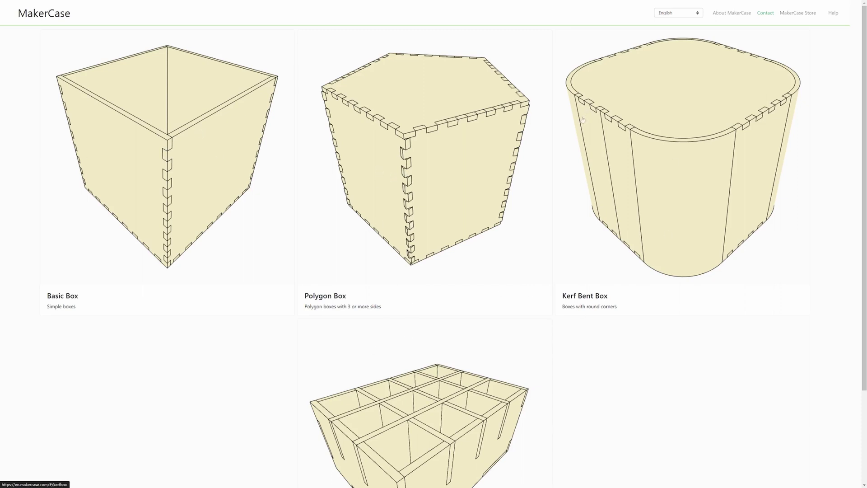
# Start a Basic Box and set its depth to 3, height to 2 and width to 13 inches.
pyautogui.click(146, 146)
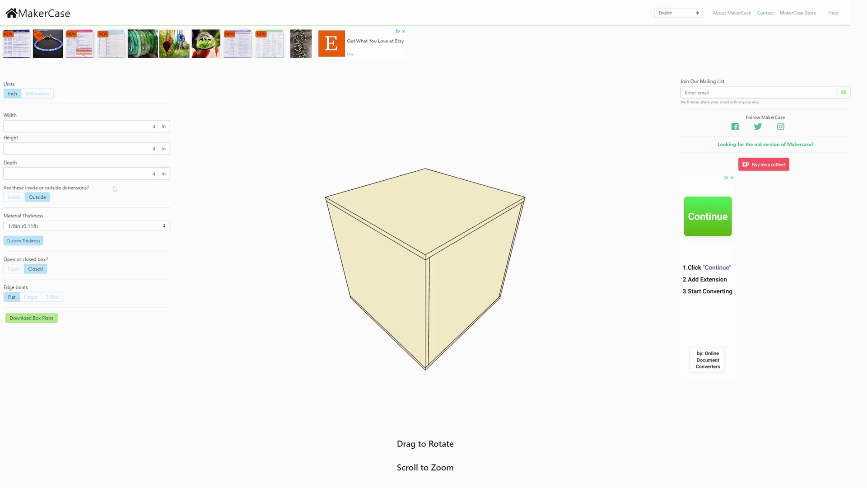
pyautogui.doubleClick(153, 174)
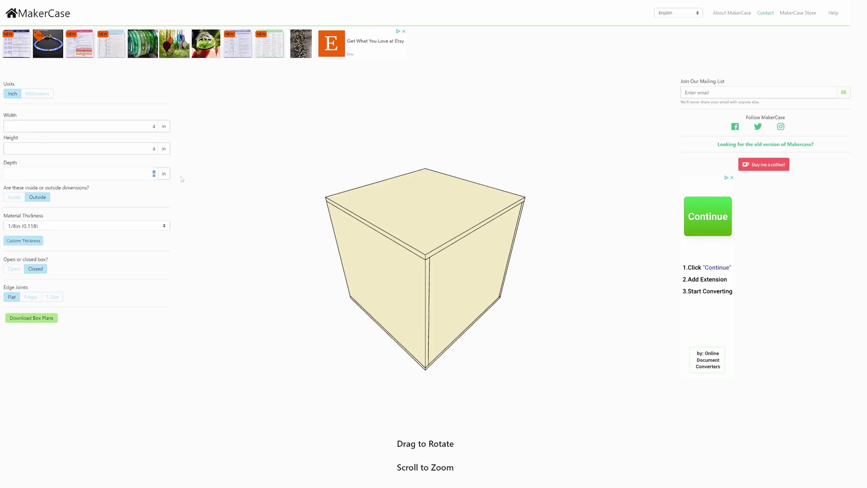
pyautogui.write('3')
pyautogui.doubleClick(154, 148)
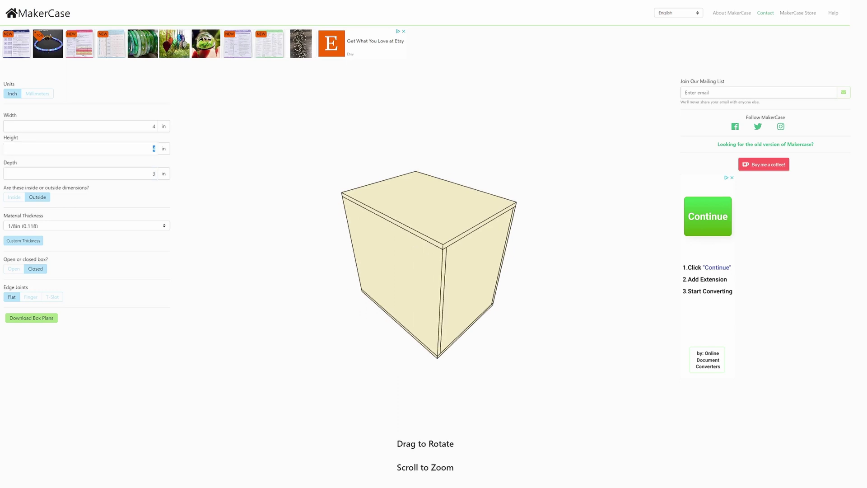
pyautogui.write('2')
pyautogui.doubleClick(154, 126)
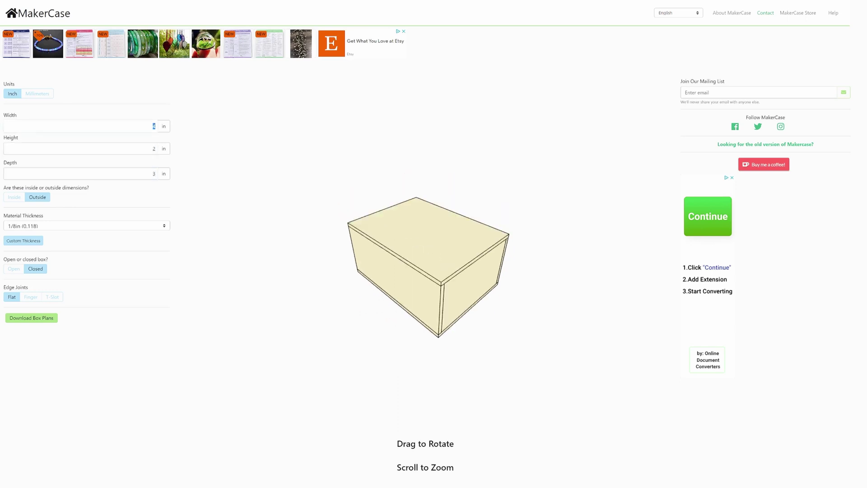
pyautogui.write('13')
pyautogui.click(254, 144)
# Give the closed box finger joints of size 0.95875, with dimensions measured as inside.
pyautogui.moveTo(467, 319); pyautogui.dragTo(543, 331)
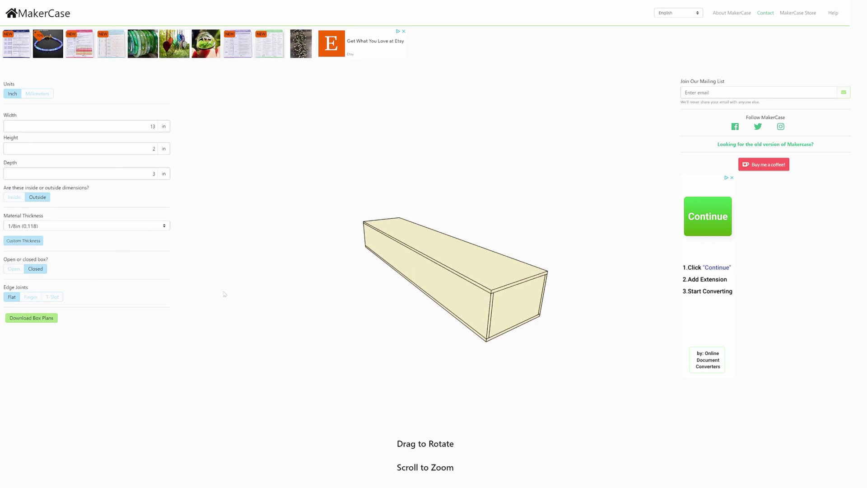
pyautogui.click(32, 298)
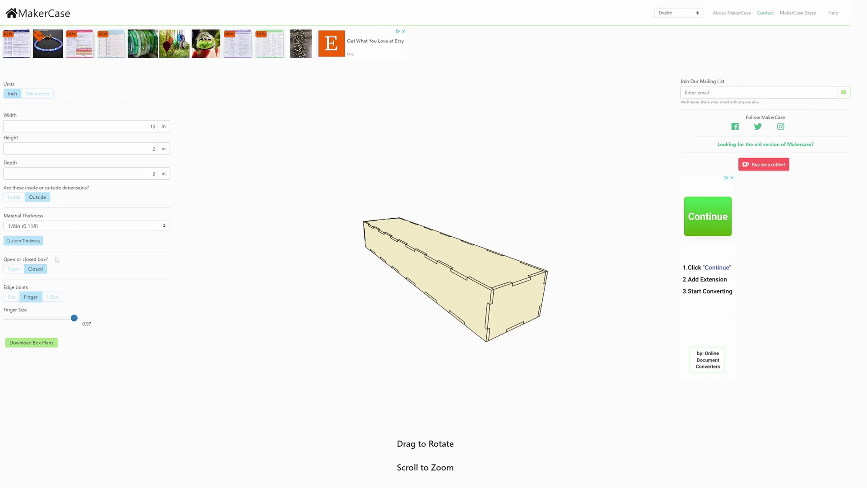
pyautogui.click(13, 200)
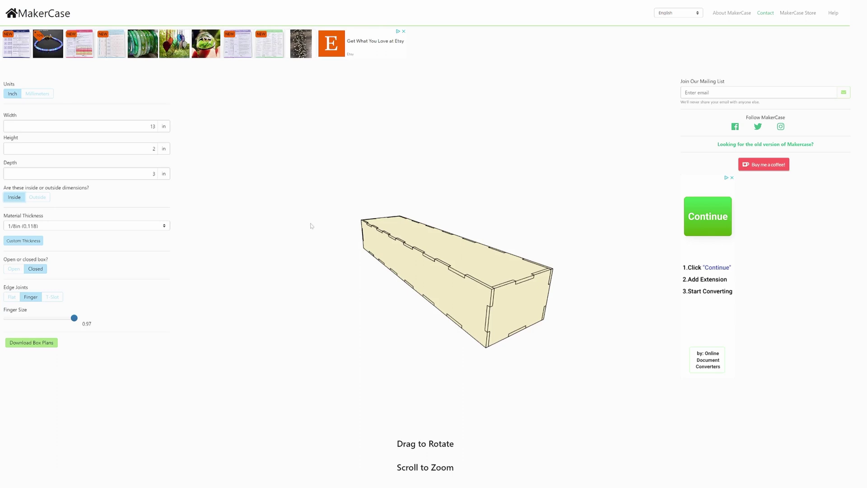
pyautogui.moveTo(74, 318)
pyautogui.mouseDown()
pyautogui.moveTo(48, 318)
pyautogui.moveTo(86, 318)
pyautogui.mouseUp()
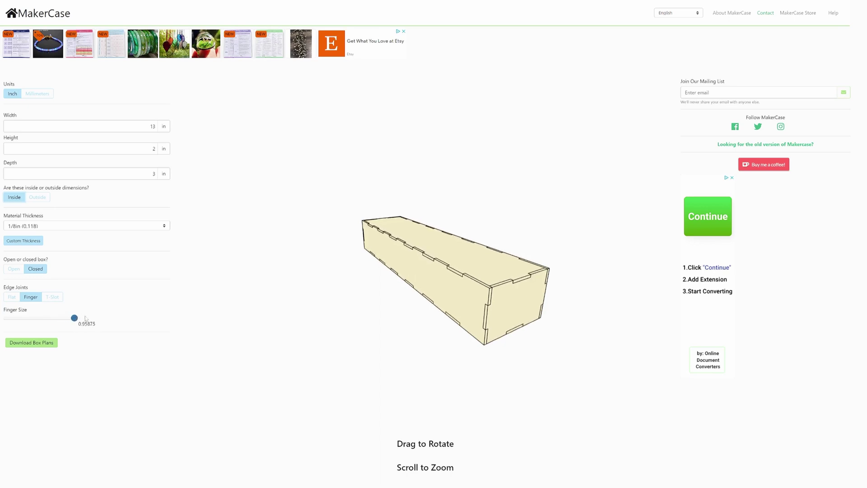
pyautogui.click(18, 270)
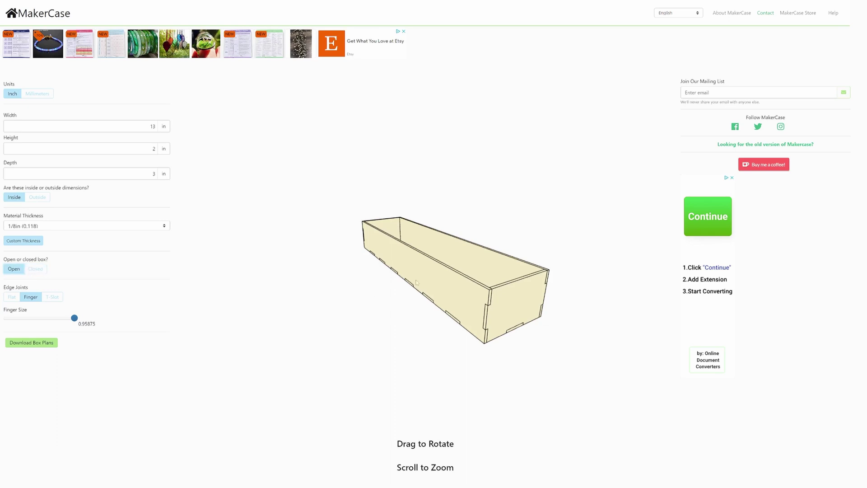
pyautogui.click(37, 271)
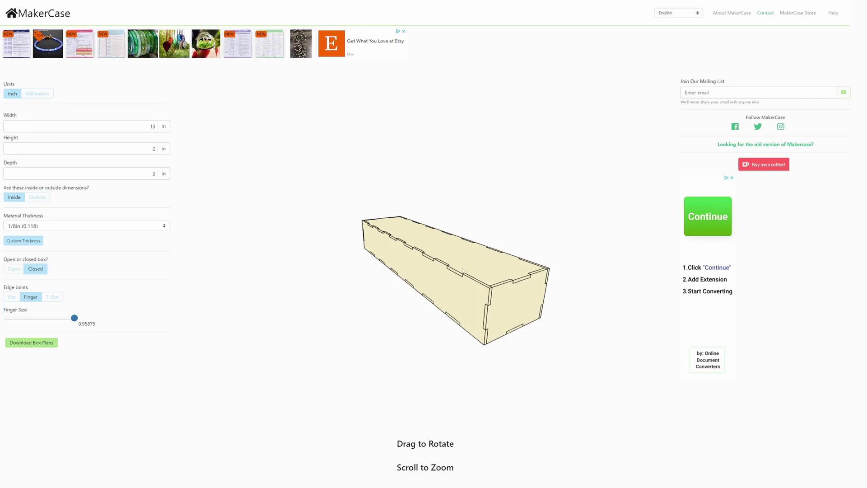
pyautogui.moveTo(462, 270); pyautogui.dragTo(562, 257)
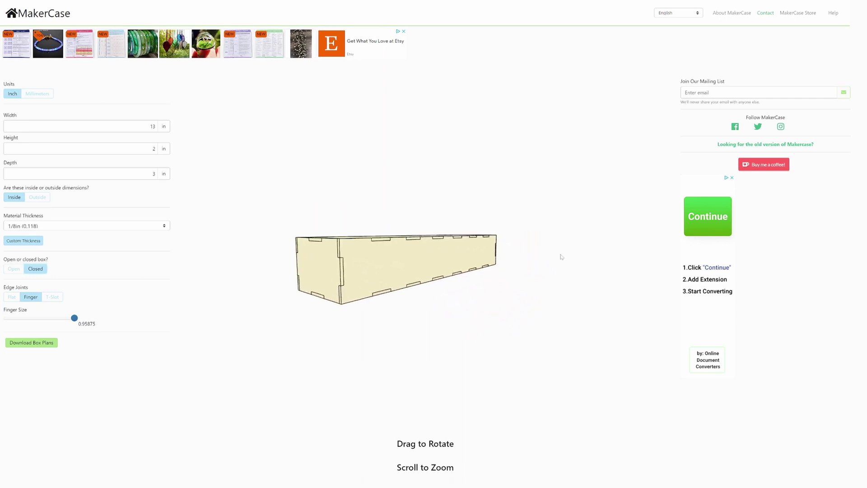
# Download the box plans as a DXF and save box.dxf into the DBox folder.
pyautogui.click(46, 343)
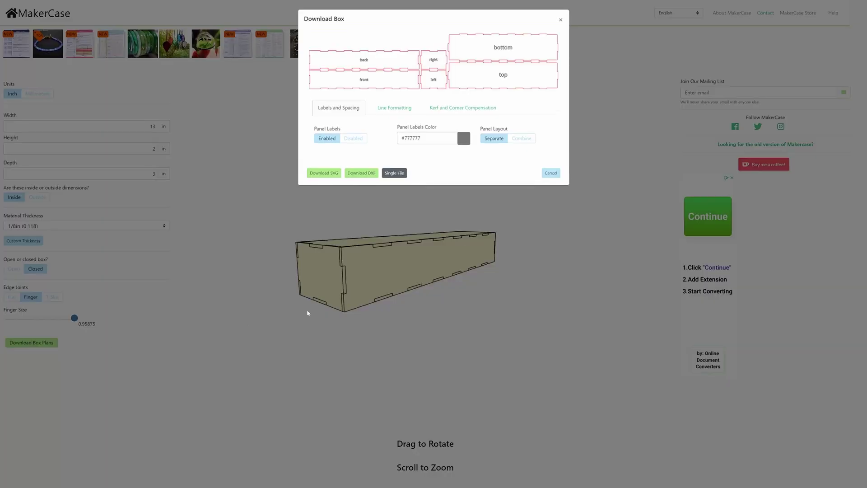
pyautogui.click(360, 170)
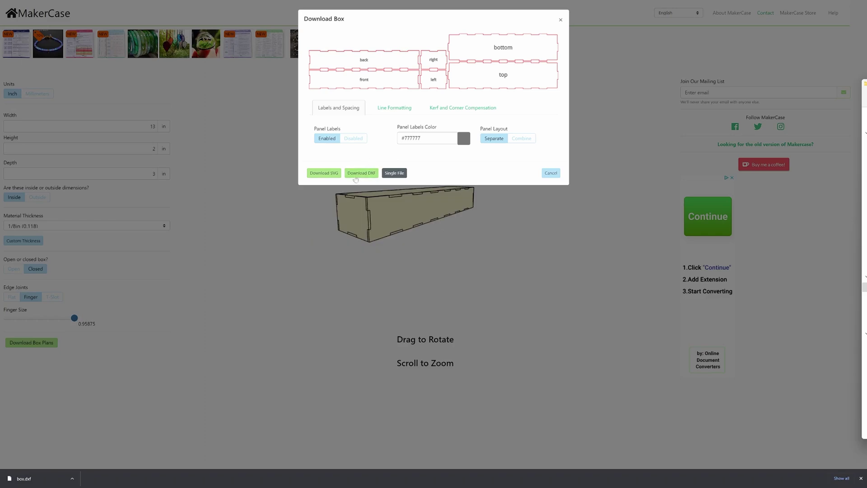
pyautogui.click(367, 173)
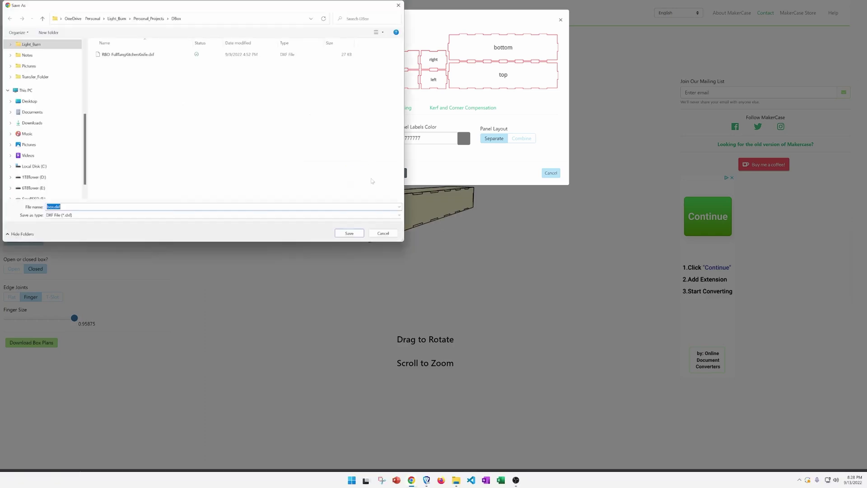
pyautogui.moveTo(227, 7); pyautogui.dragTo(533, 218)
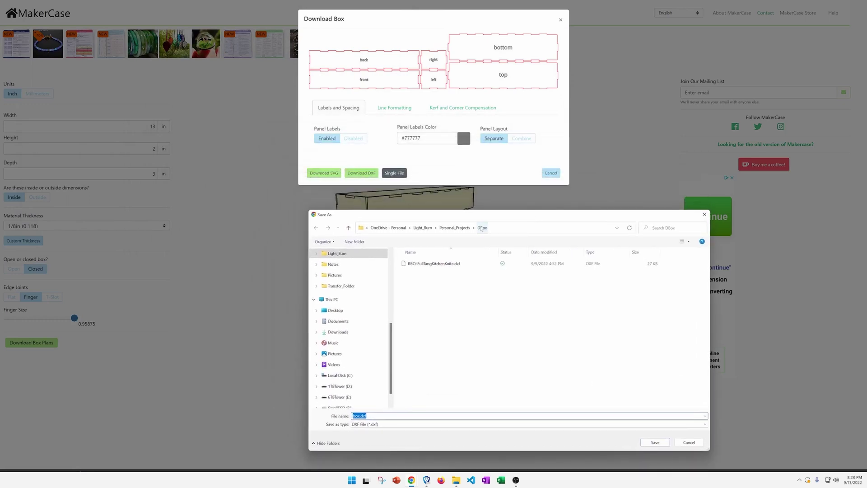
pyautogui.click(655, 443)
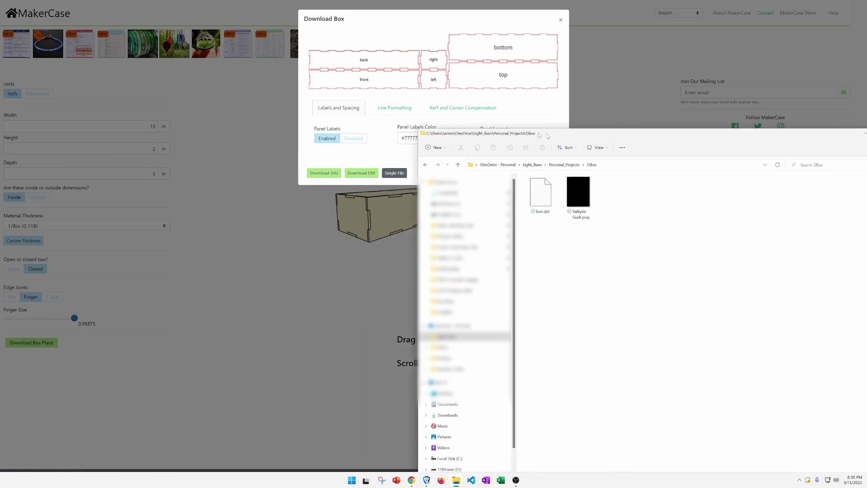
pyautogui.moveTo(547, 138); pyautogui.dragTo(410, 93)
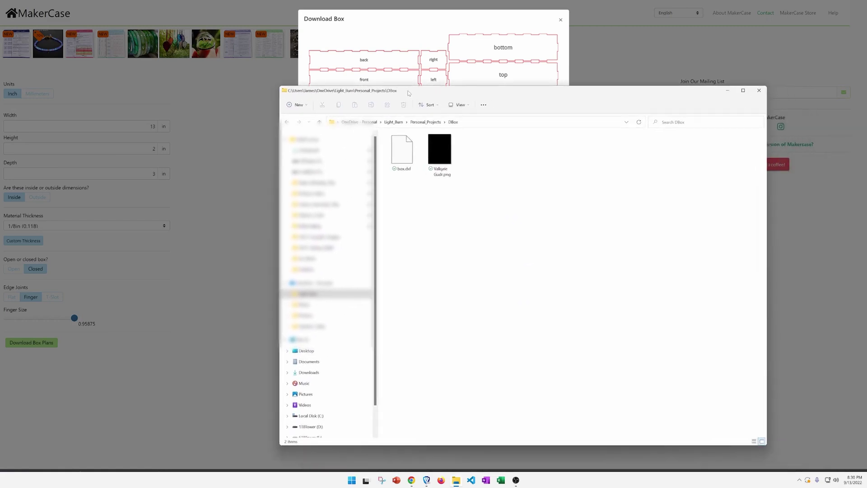
# Drag box.dxf from the DBox folder onto the LightBurn canvas and zoom out to see all six panels.
pyautogui.click(402, 161)
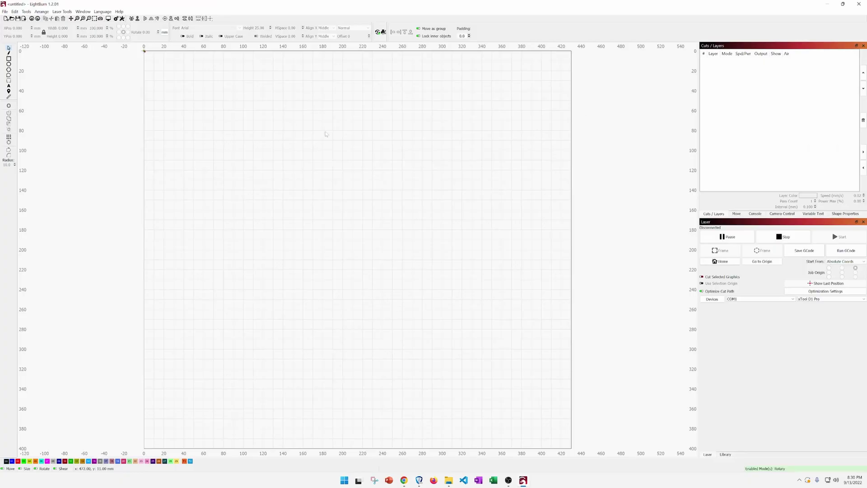
pyautogui.moveTo(449, 480)
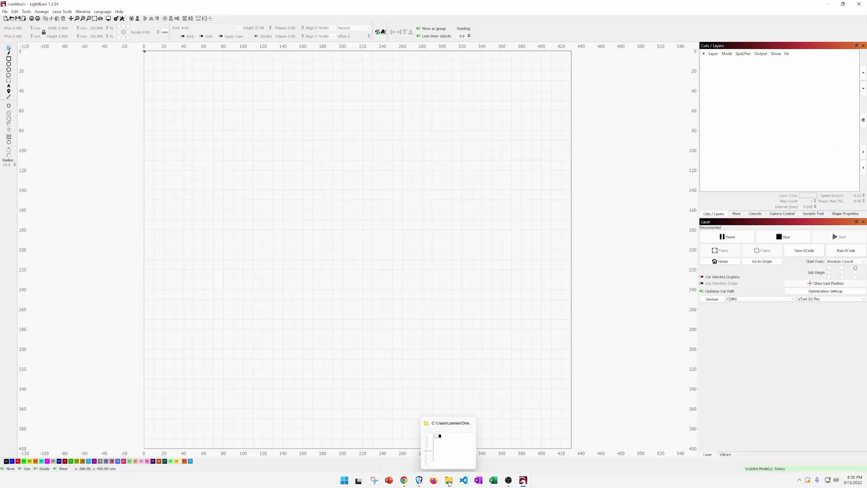
pyautogui.click(439, 436)
pyautogui.click(403, 153)
pyautogui.moveTo(403, 153); pyautogui.dragTo(231, 187)
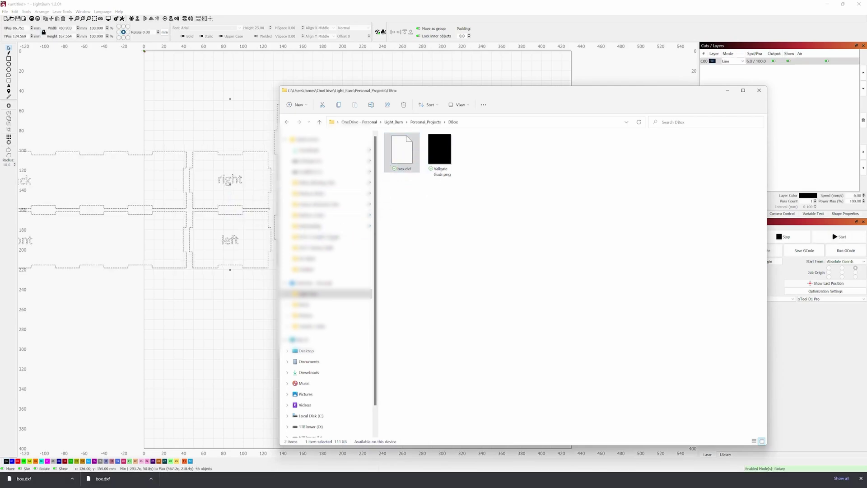
pyautogui.scroll(-3, 380, 277)
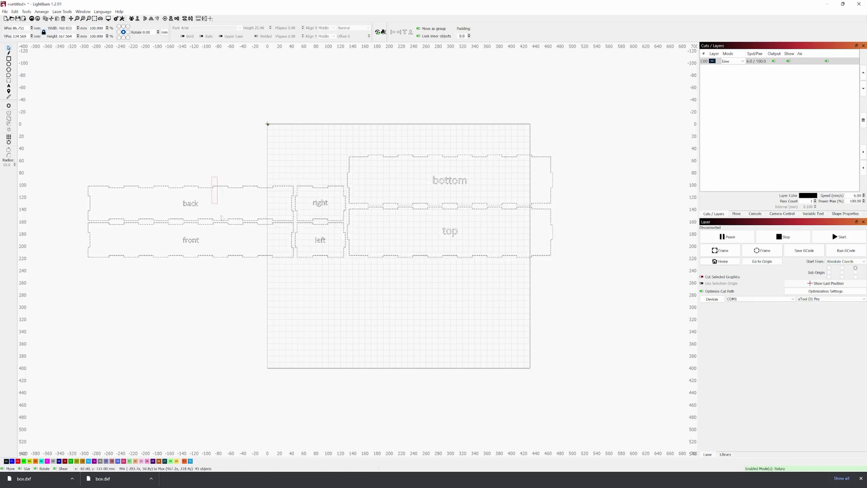
pyautogui.click(218, 203)
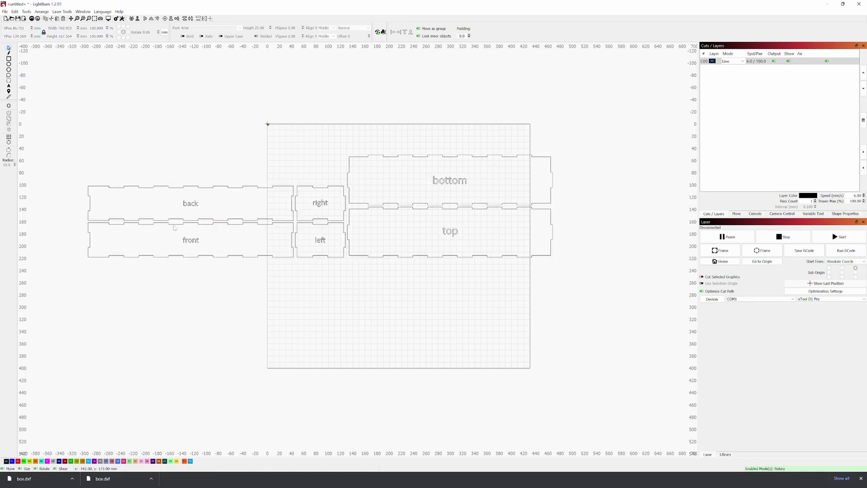
# Move all the box parts over the work area and rotate them 90° clockwise.
pyautogui.moveTo(60, 138); pyautogui.dragTo(586, 329)
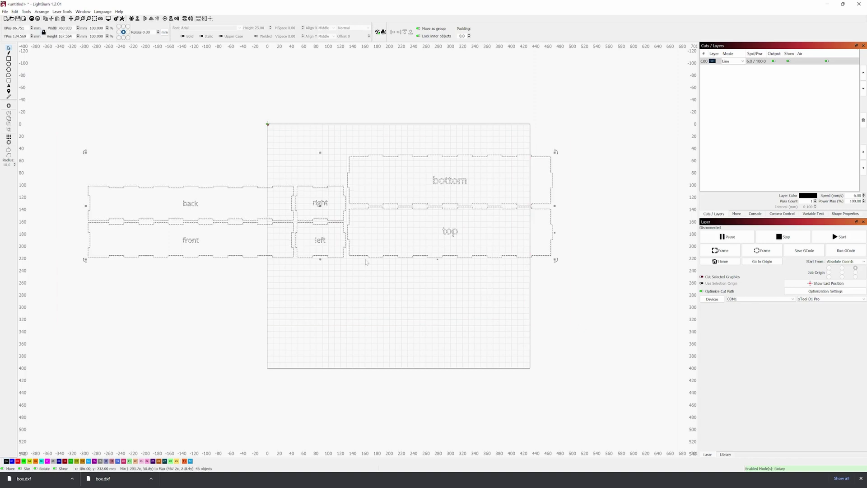
pyautogui.moveTo(320, 205); pyautogui.dragTo(445, 269)
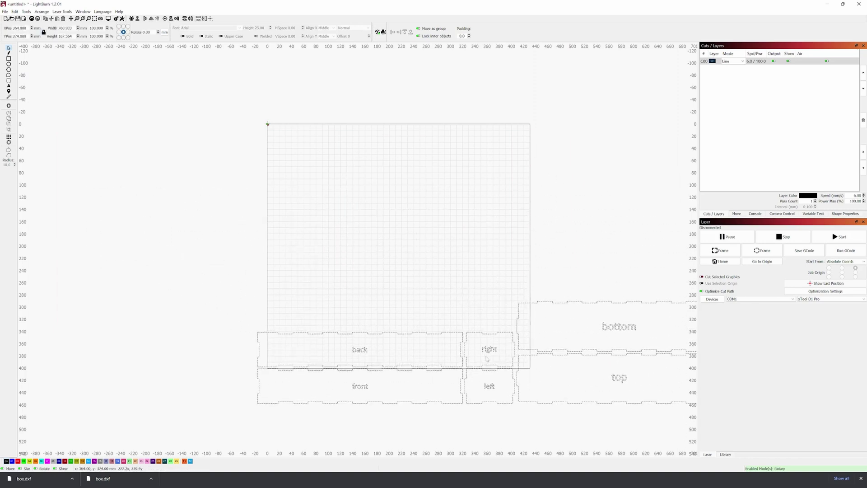
pyautogui.moveTo(486, 358); pyautogui.dragTo(351, 184)
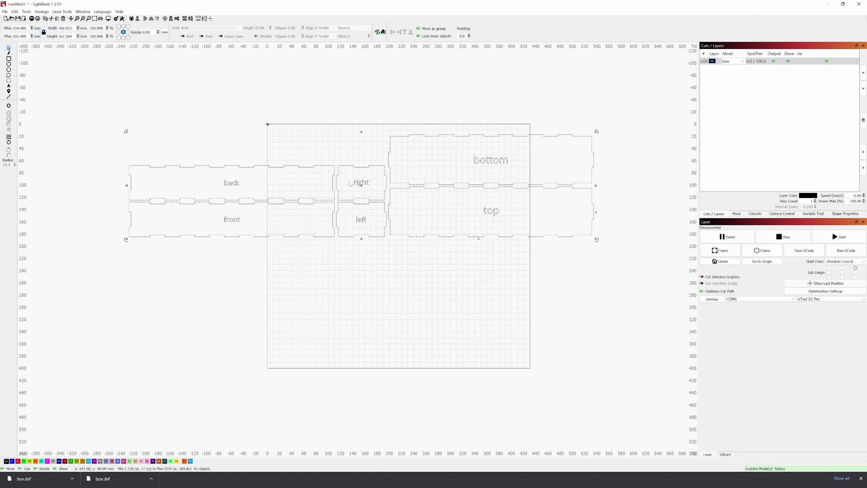
pyautogui.hotkey('ctrl', '.')
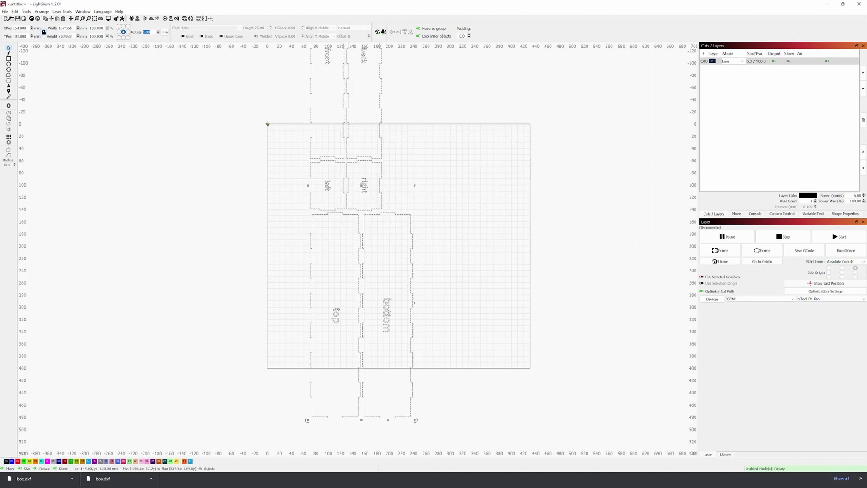
pyautogui.scroll(-3, 464, 269)
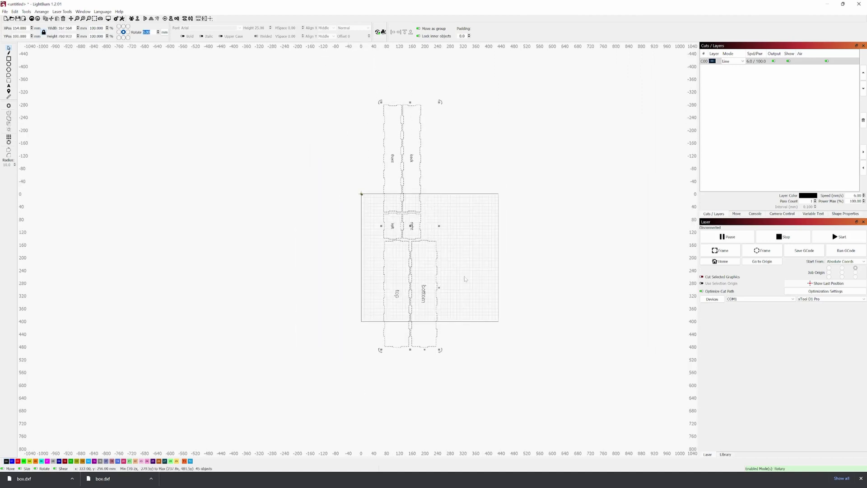
pyautogui.scroll(2, 467, 289)
pyautogui.scroll(1, 467, 293)
pyautogui.click(459, 295)
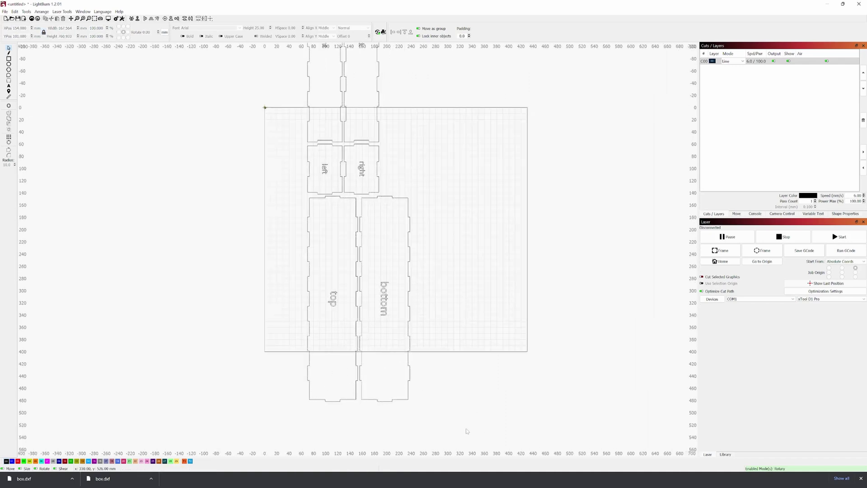
# Place top/bottom and front/back pieces side by side on the bed, left/right pieces off it.
pyautogui.moveTo(465, 425); pyautogui.dragTo(238, 199)
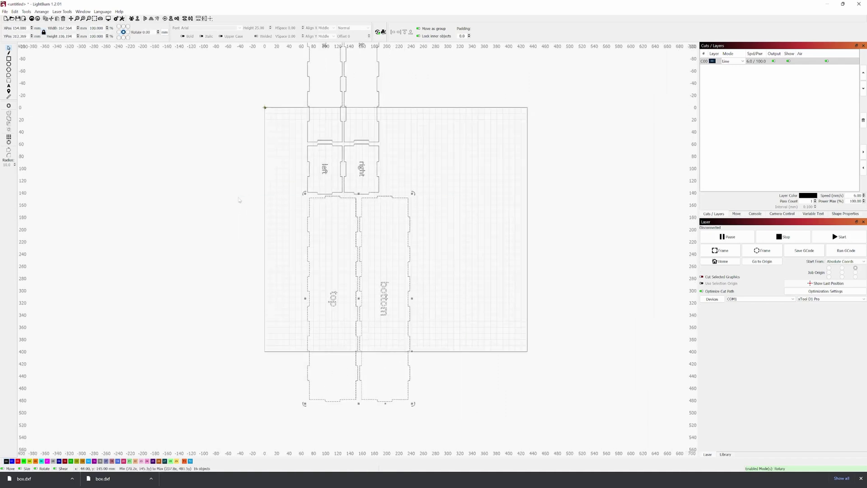
pyautogui.moveTo(359, 298); pyautogui.dragTo(466, 222)
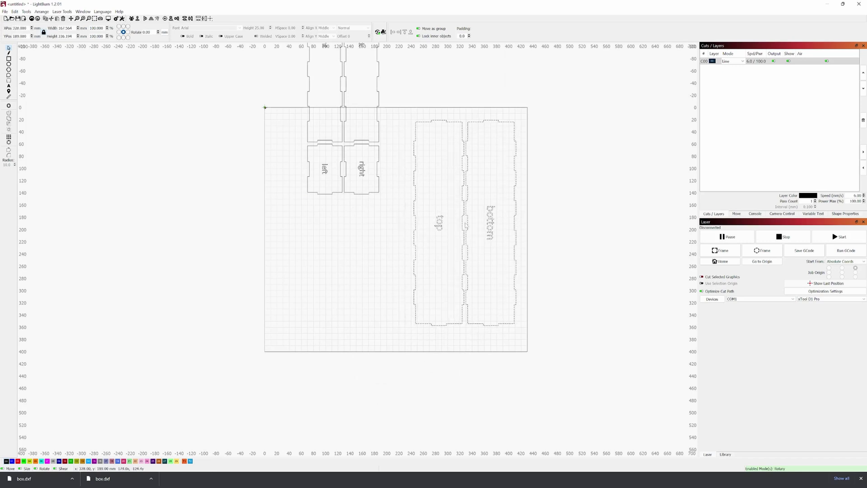
pyautogui.click(575, 223)
pyautogui.moveTo(391, 218); pyautogui.dragTo(294, 143)
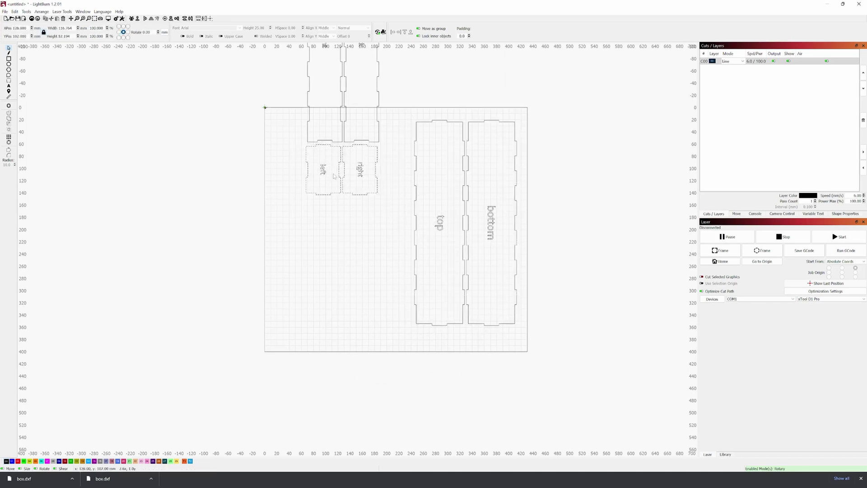
pyautogui.moveTo(342, 169); pyautogui.dragTo(166, 221)
pyautogui.scroll(-3, 380, 175)
pyautogui.moveTo(382, 178); pyautogui.dragTo(311, 46)
pyautogui.moveTo(359, 103); pyautogui.dragTo(370, 205)
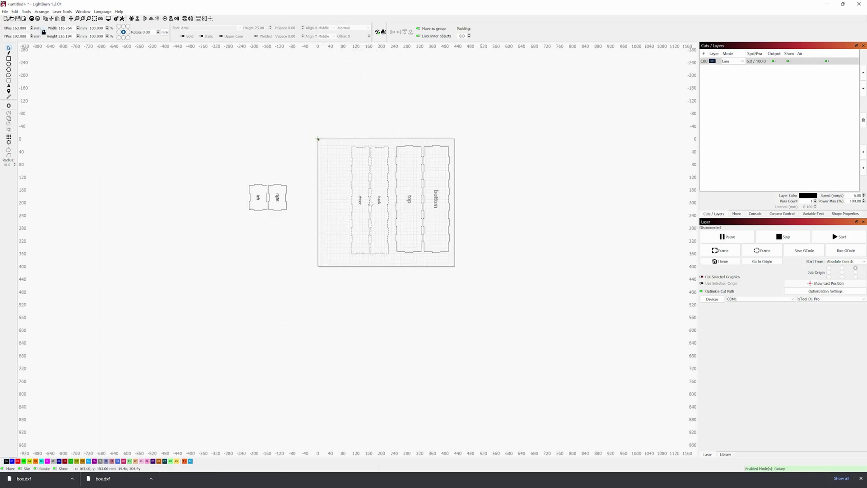
pyautogui.scroll(3, 427, 238)
pyautogui.moveTo(309, 217); pyautogui.dragTo(355, 276)
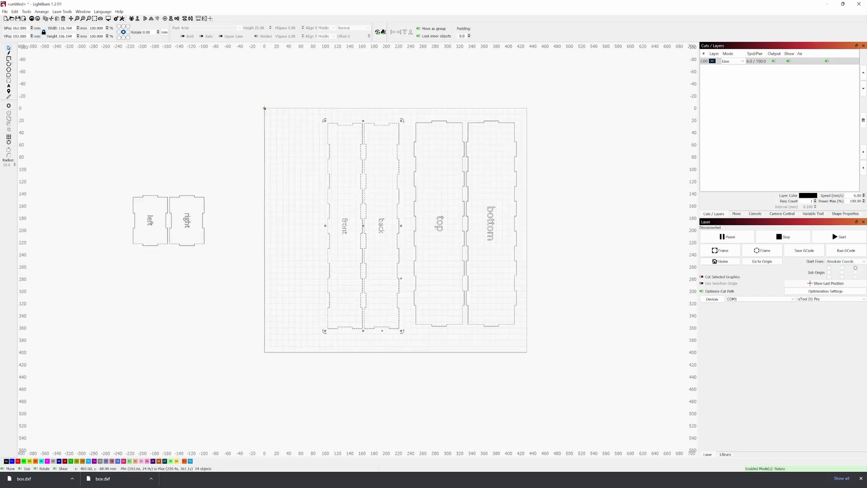
pyautogui.hotkey('ctrl', 'r')
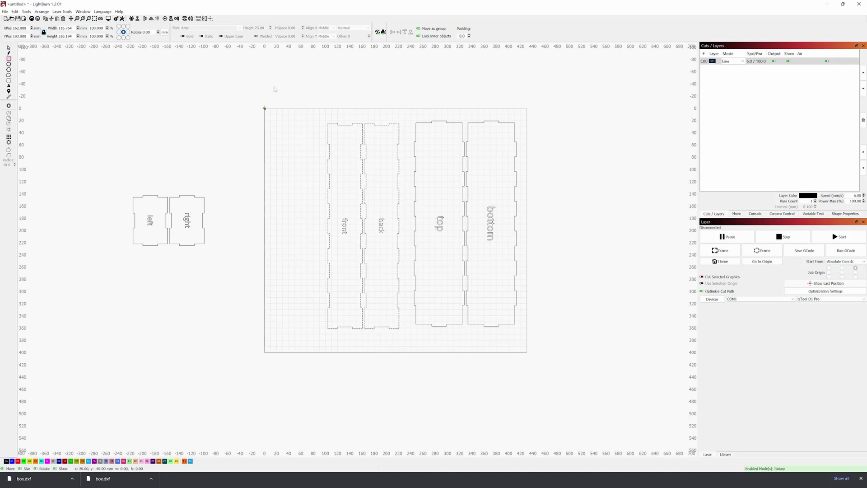
# Draw a 12 × 18 in material rectangle around the front, back, top and bottom panels.
pyautogui.moveTo(276, 72)
pyautogui.mouseDown()
pyautogui.moveTo(304, 215)
pyautogui.moveTo(308, 369)
pyautogui.mouseUp()
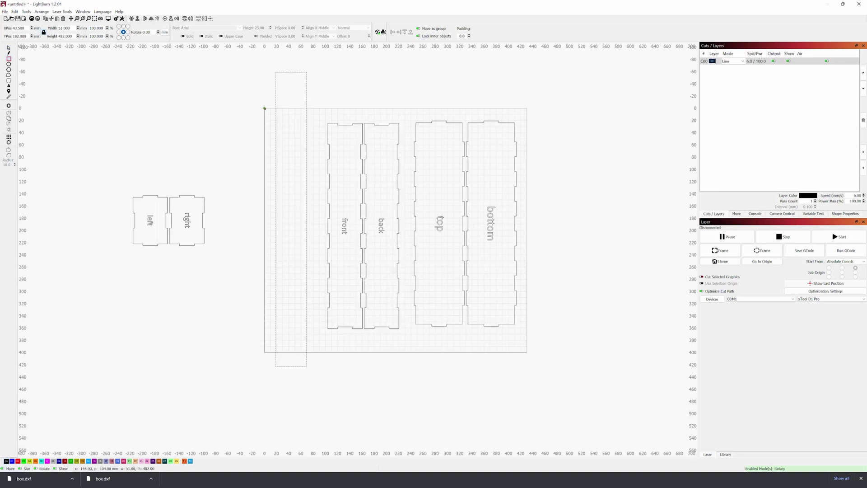
pyautogui.click(164, 32)
pyautogui.moveTo(62, 28); pyautogui.dragTo(70, 28)
pyautogui.write('1')
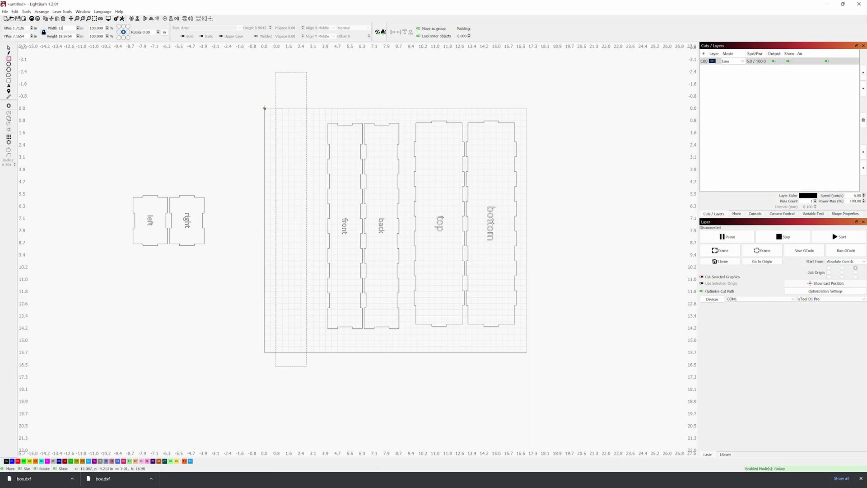
pyautogui.write('2')
pyautogui.press('Return')
pyautogui.moveTo(66, 37); pyautogui.dragTo(75, 37)
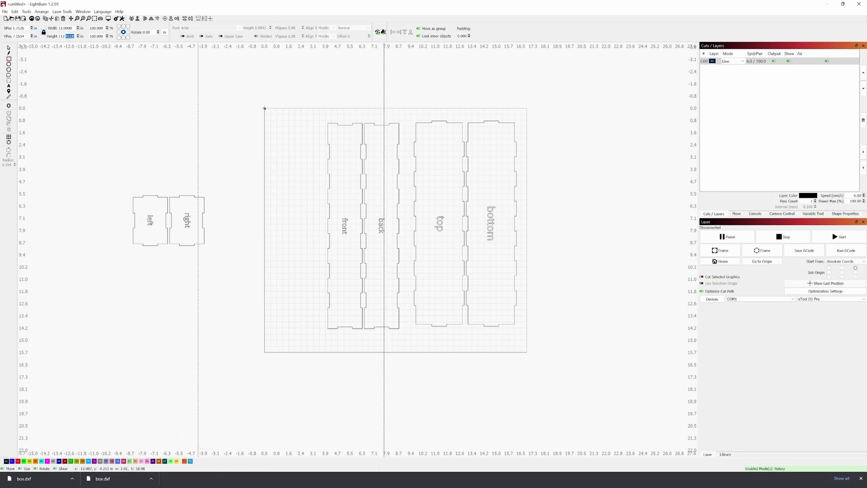
pyautogui.hotkey('ctrl', 'a')
pyautogui.click(44, 32)
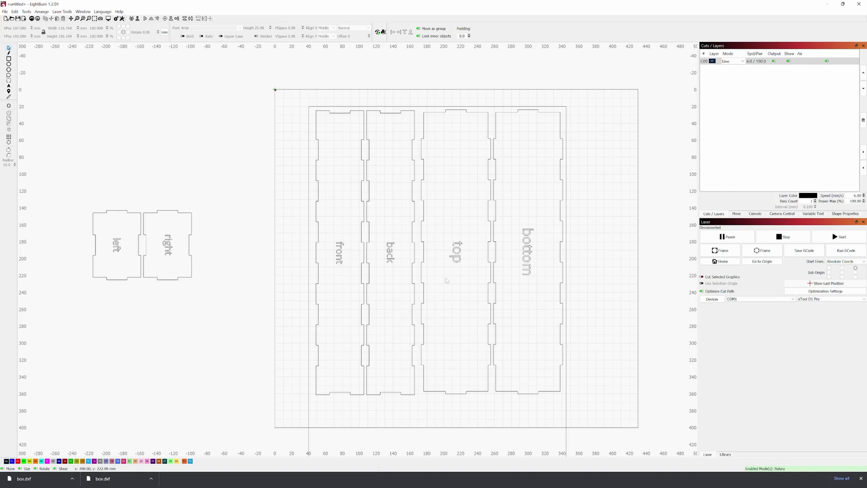
# Delete the top, bottom, back and front text labels from the on-bed panels.
pyautogui.moveTo(447, 221); pyautogui.dragTo(471, 290)
pyautogui.press('Delete')
pyautogui.moveTo(517, 217); pyautogui.dragTo(545, 303)
pyautogui.press('Delete')
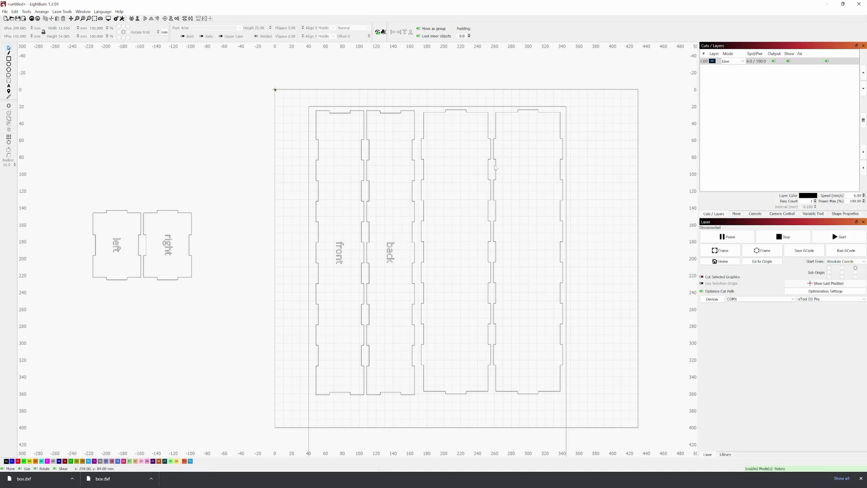
pyautogui.moveTo(384, 238); pyautogui.dragTo(404, 287)
pyautogui.press('Delete')
pyautogui.moveTo(337, 235); pyautogui.dragTo(351, 294)
pyautogui.press('Delete')
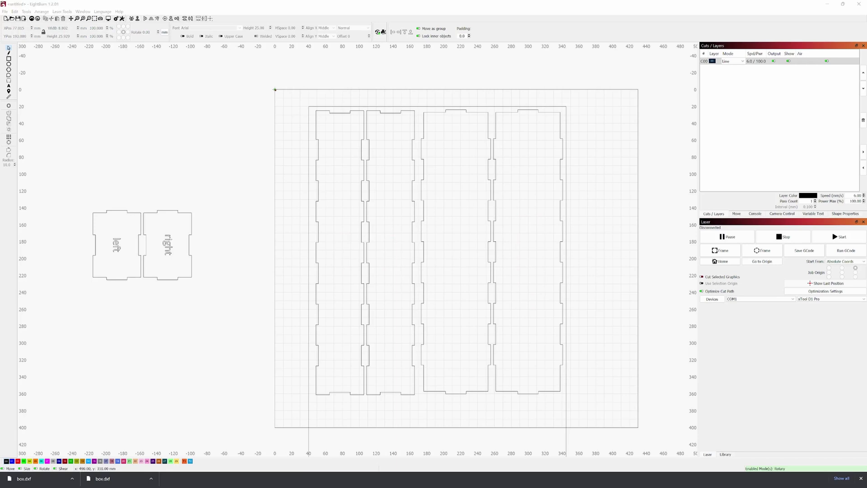
pyautogui.moveTo(866, 145); pyautogui.dragTo(635, 144)
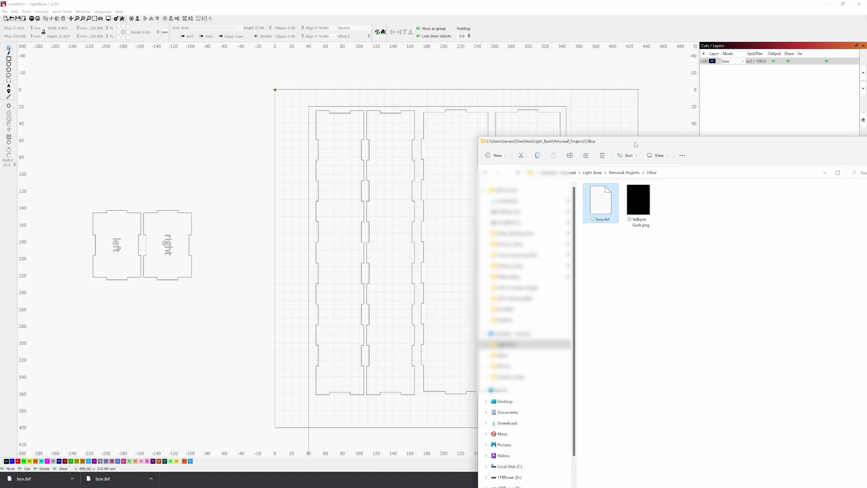
# Drag Valkyrie Gudr.png from the folder onto the LightBurn canvas beside the box pieces.
pyautogui.click(640, 202)
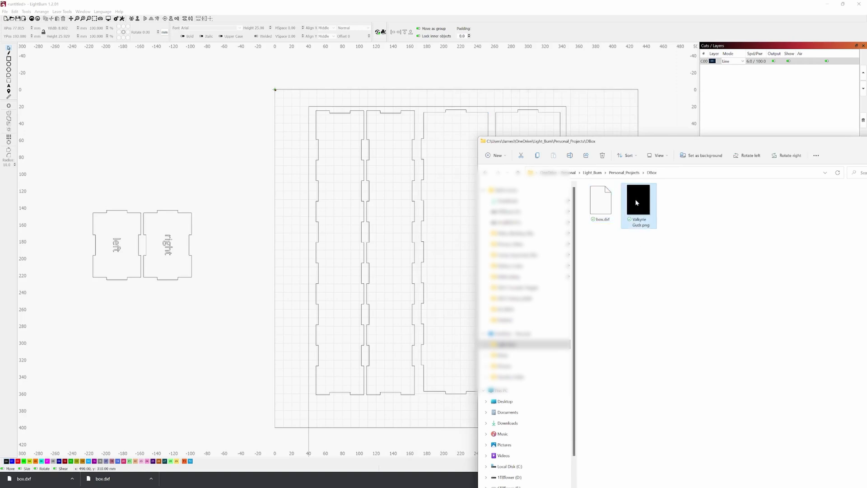
pyautogui.moveTo(635, 199); pyautogui.dragTo(280, 235)
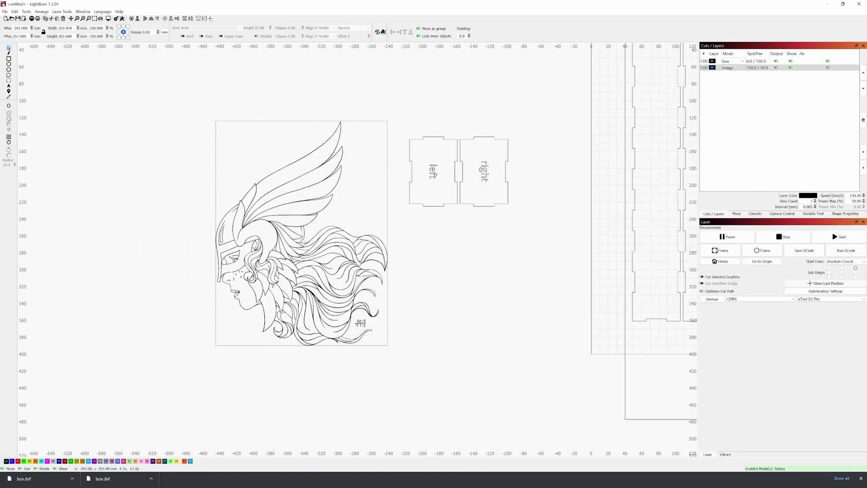
pyautogui.moveTo(303, 241); pyautogui.dragTo(301, 249)
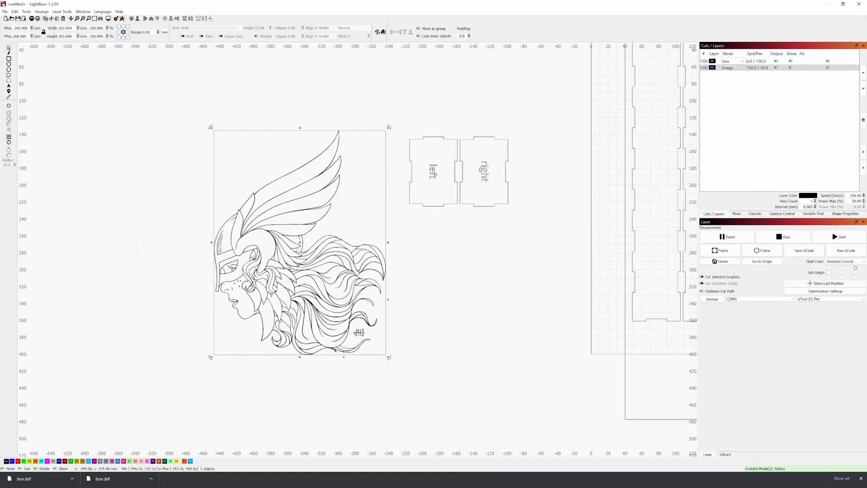
# Run Trace Image on the Valkyrie picture and accept the trace settings.
pyautogui.rightClick(301, 248)
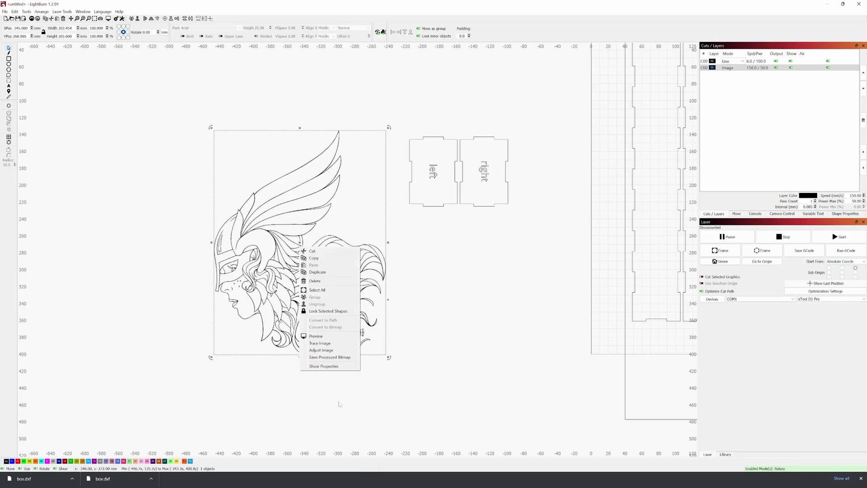
pyautogui.click(329, 344)
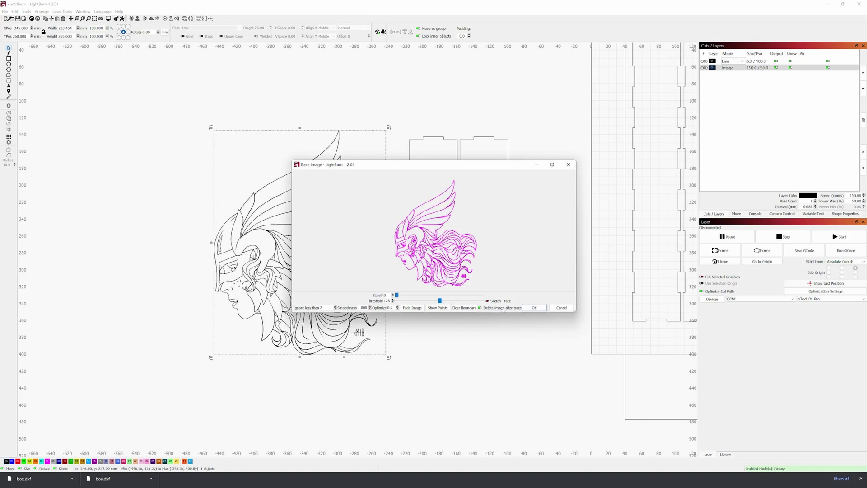
pyautogui.click(533, 307)
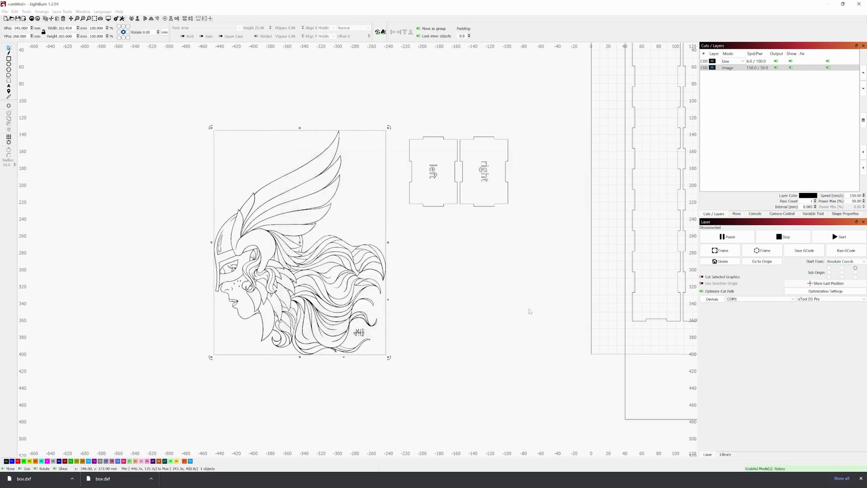
# Put the traced Valkyrie on Fill layer C01, shrink it to about 91 mm wide, and place it over the box.
pyautogui.scroll(15, 181, 289)
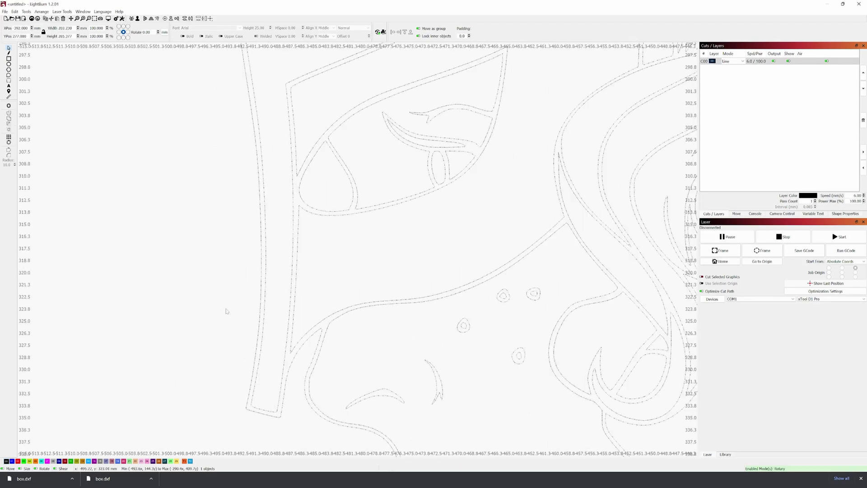
pyautogui.scroll(-15, 269, 333)
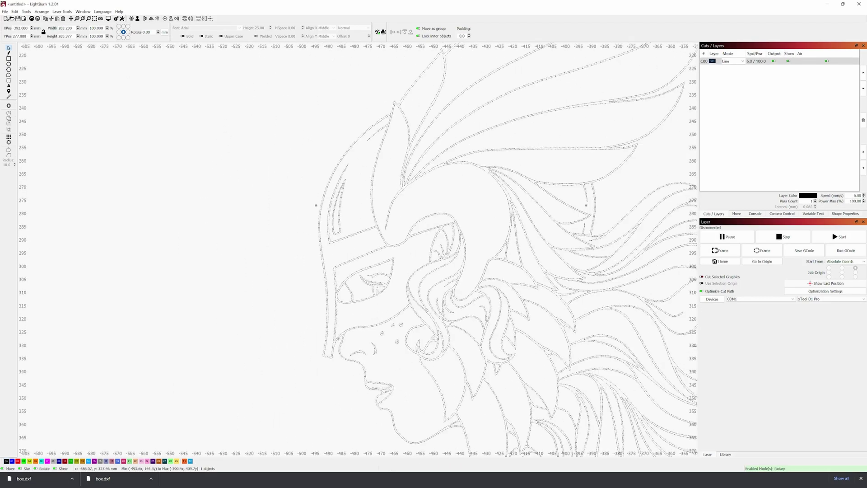
pyautogui.scroll(-2, 289, 162)
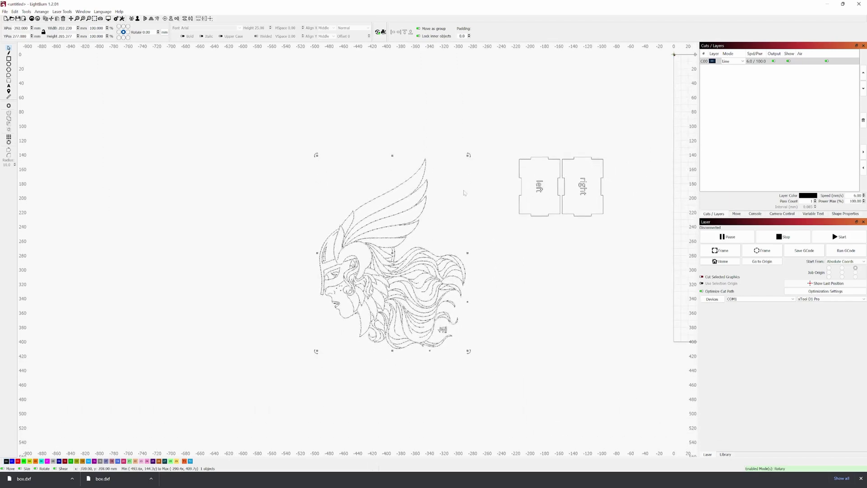
pyautogui.click(12, 460)
pyautogui.click(733, 68)
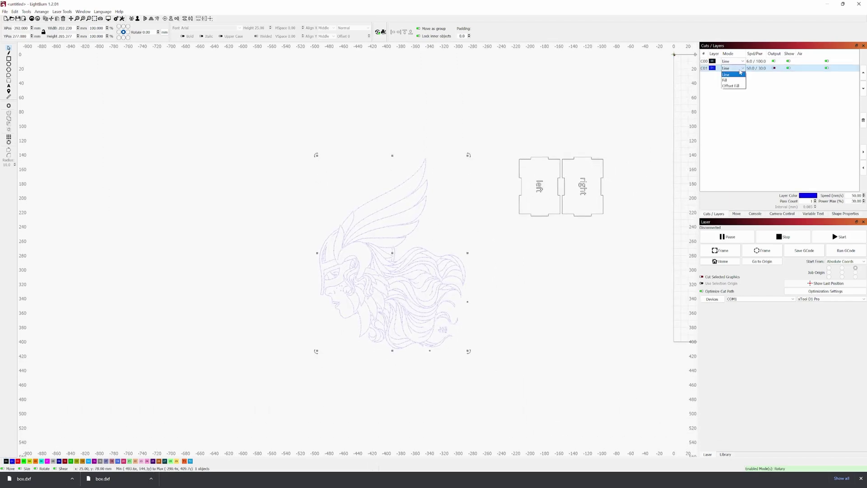
pyautogui.click(730, 79)
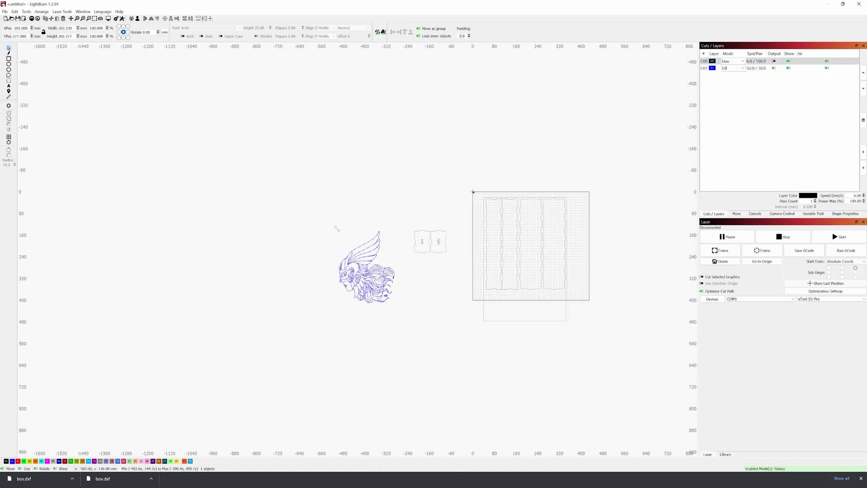
pyautogui.moveTo(336, 225); pyautogui.dragTo(528, 252)
pyautogui.scroll(8, 528, 252)
# Preview the job with the Valkyrie logo engraved as a fill.
pyautogui.rightClick(500, 253)
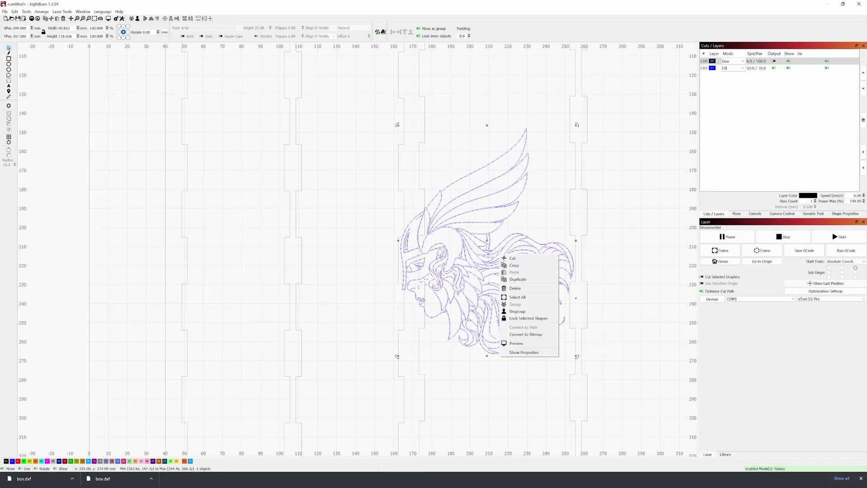
pyautogui.click(527, 344)
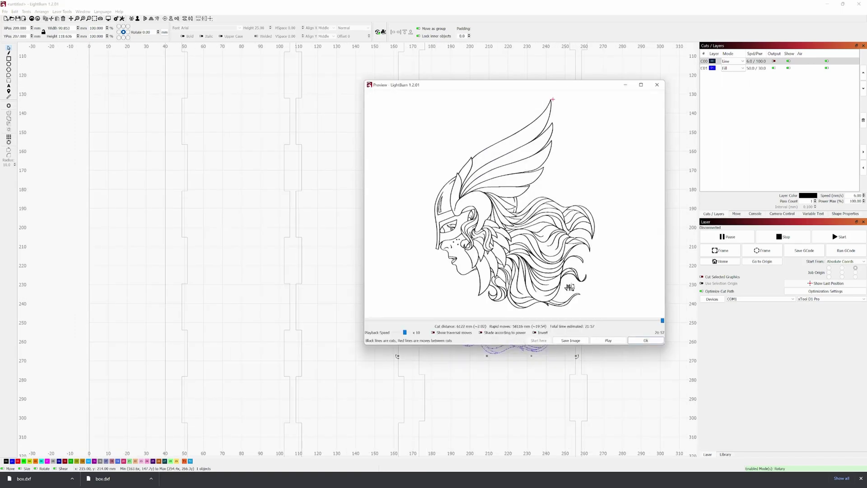
pyautogui.scroll(10, 471, 292)
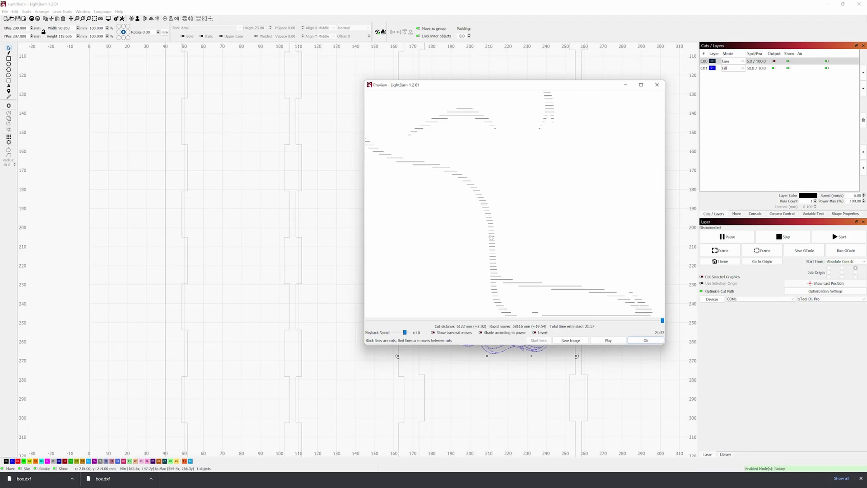
pyautogui.scroll(-5, 527, 265)
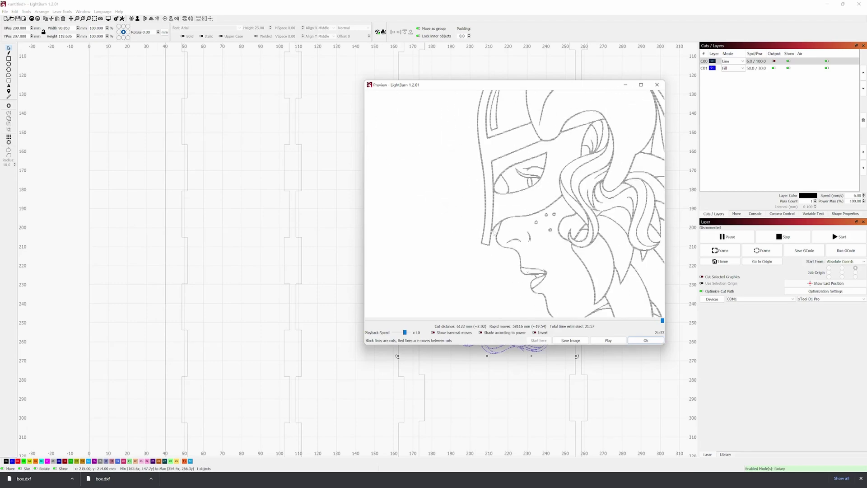
pyautogui.scroll(2, 523, 261)
pyautogui.scroll(-3, 523, 261)
pyautogui.press('Escape')
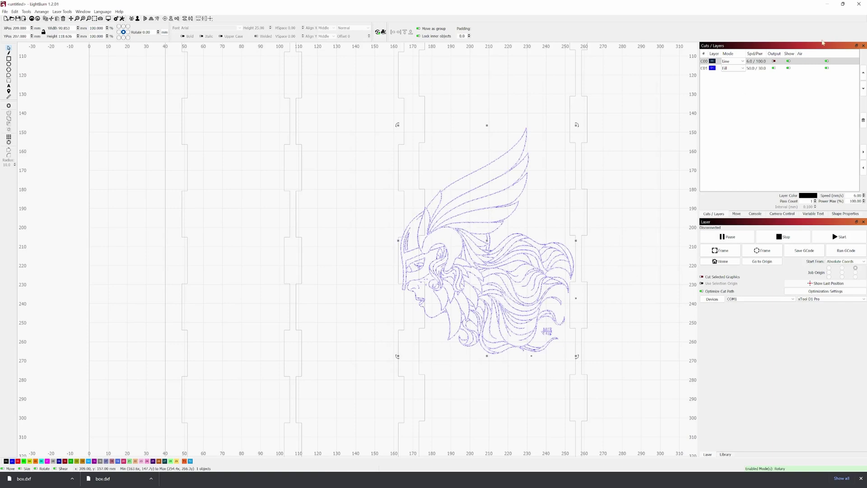
# Switch layer C01 to Line and preview the outlined logo, about 2:58.
pyautogui.click(733, 68)
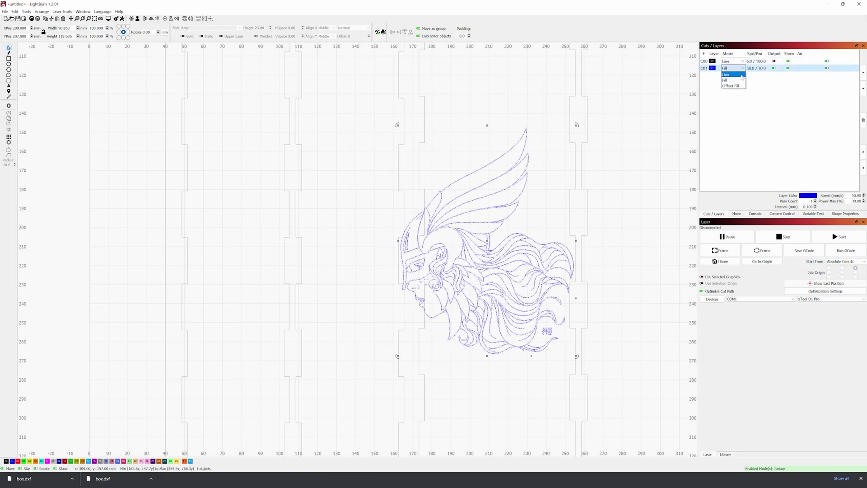
pyautogui.click(736, 74)
pyautogui.rightClick(496, 244)
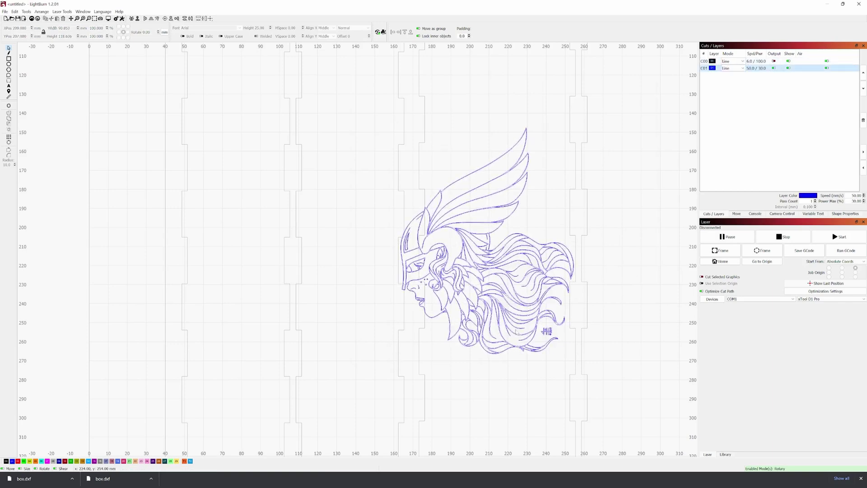
pyautogui.moveTo(551, 375); pyautogui.dragTo(498, 278)
pyautogui.hotkey('alt', 'p')
pyautogui.scroll(6, 397, 201)
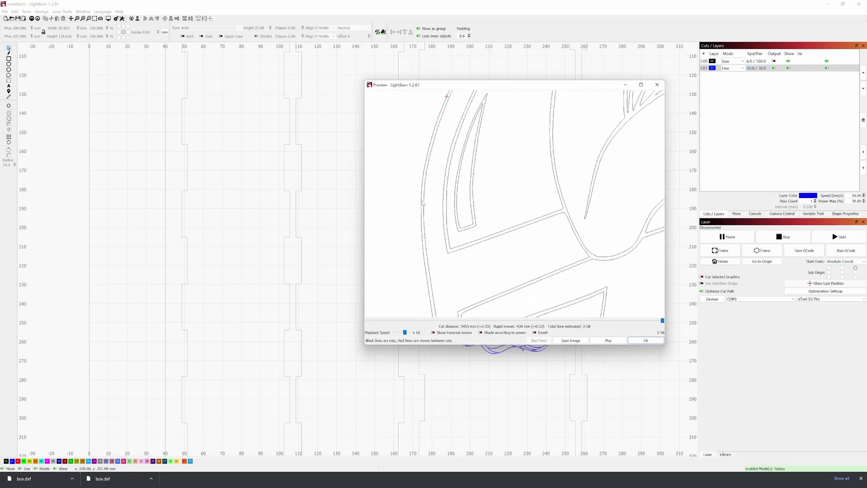
pyautogui.moveTo(424, 206); pyautogui.dragTo(430, 285)
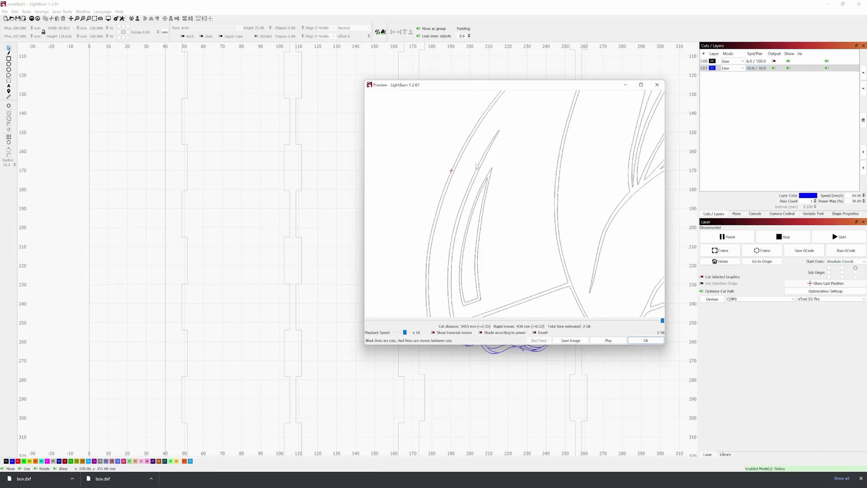
pyautogui.click(646, 340)
# Preview the logo as Fill again (about 21:57), then return layer C01 to Line.
pyautogui.rightClick(493, 281)
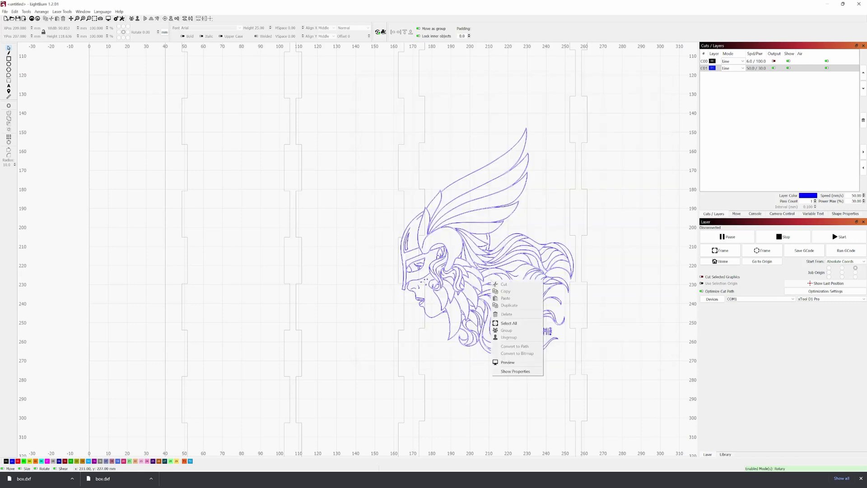
pyautogui.click(739, 70)
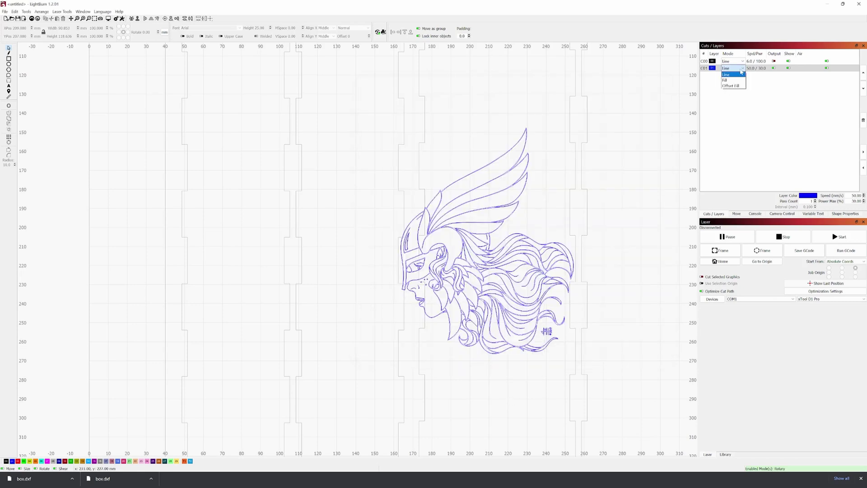
pyautogui.click(736, 79)
pyautogui.press('Down')
pyautogui.rightClick(475, 266)
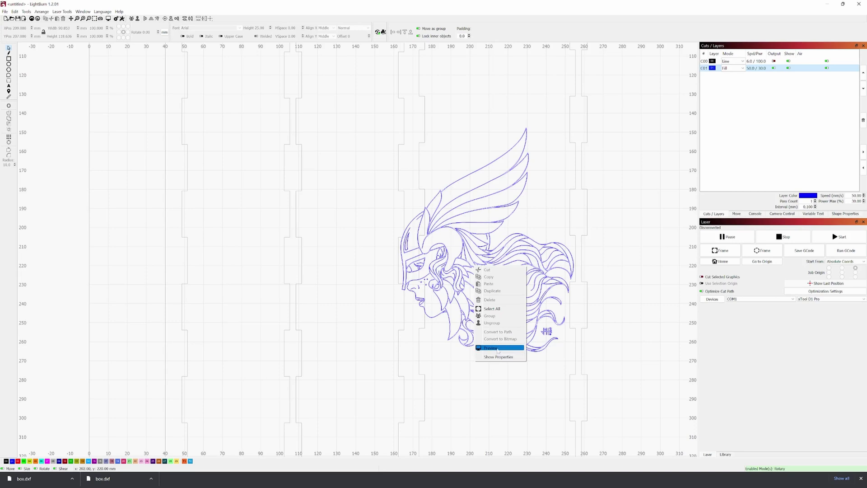
pyautogui.click(499, 347)
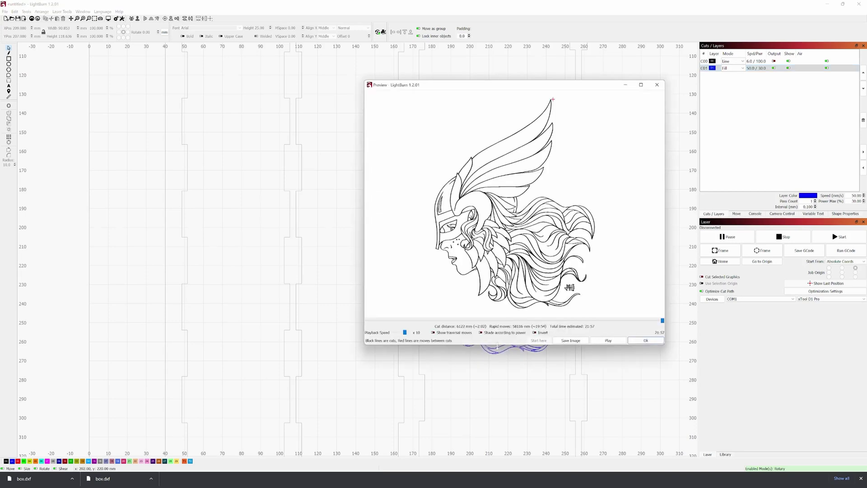
pyautogui.click(646, 342)
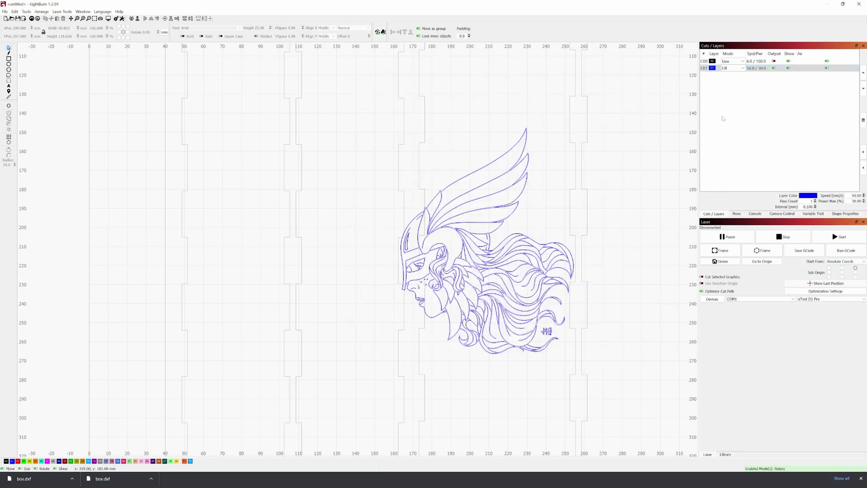
pyautogui.click(734, 69)
pyautogui.click(742, 75)
# Rotate the winged helmet logo 90 degrees, then fine-tune its angle with the rotate handle.
pyautogui.scroll(-3, 469, 253)
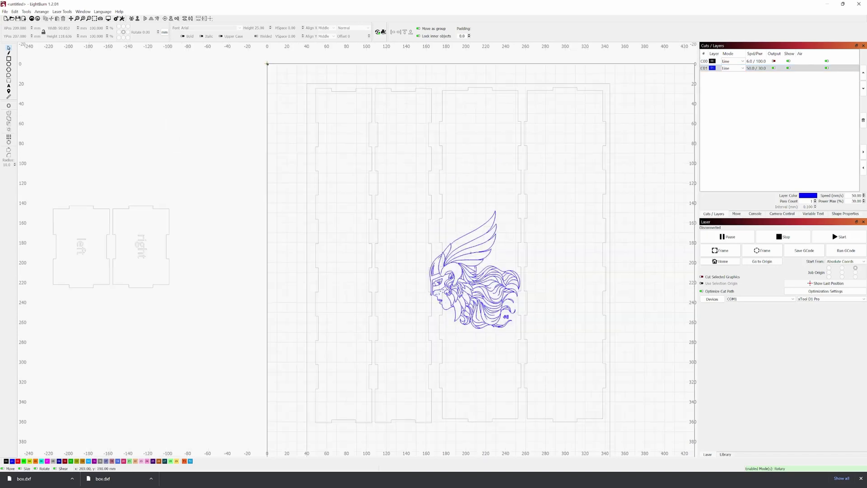
pyautogui.click(482, 297)
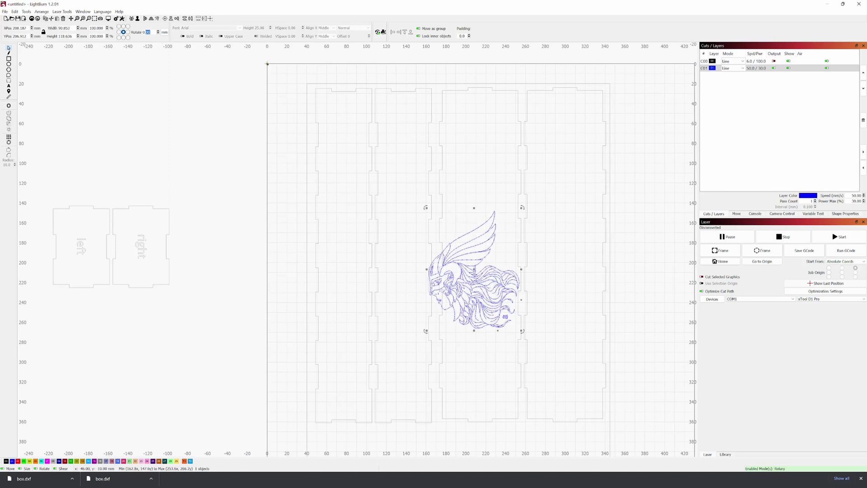
pyautogui.press('BackSpace')
pyautogui.press('BackSpace')
pyautogui.write('90')
pyautogui.press('Return')
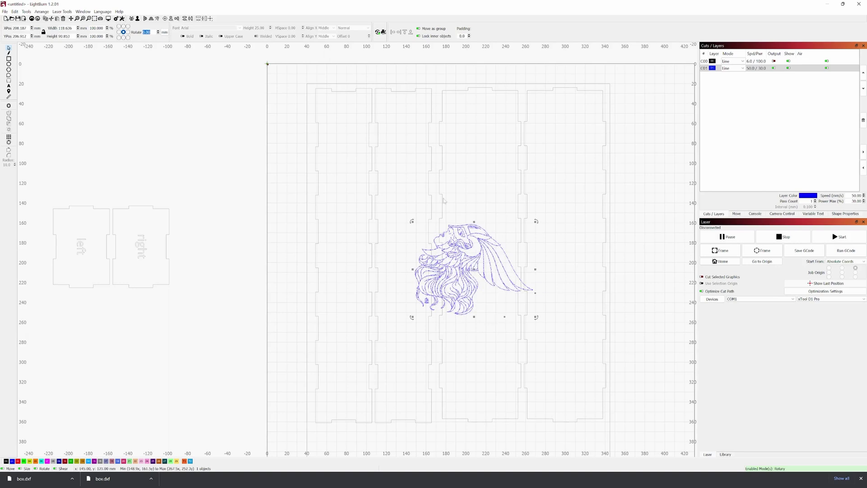
pyautogui.moveTo(536, 221); pyautogui.dragTo(492, 260)
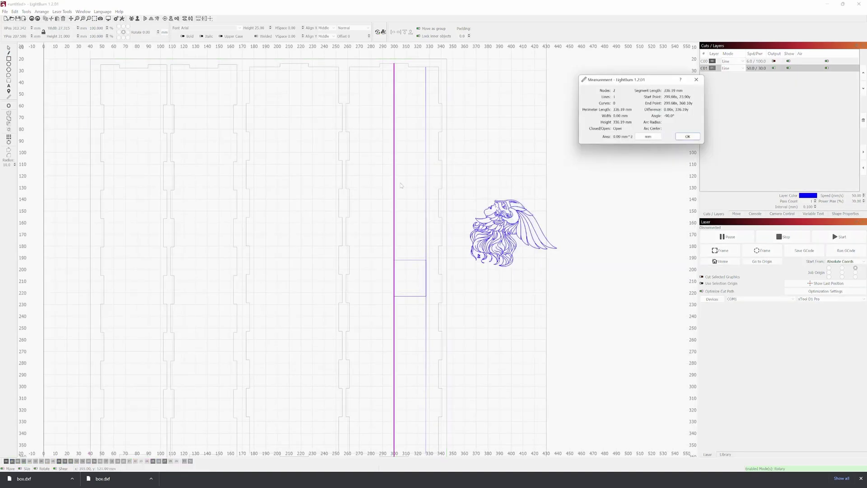
# Measure the helper lines, marker rectangle and side piece (56.79 × 336.19 mm), then close the readout.
pyautogui.click(406, 261)
pyautogui.click(427, 207)
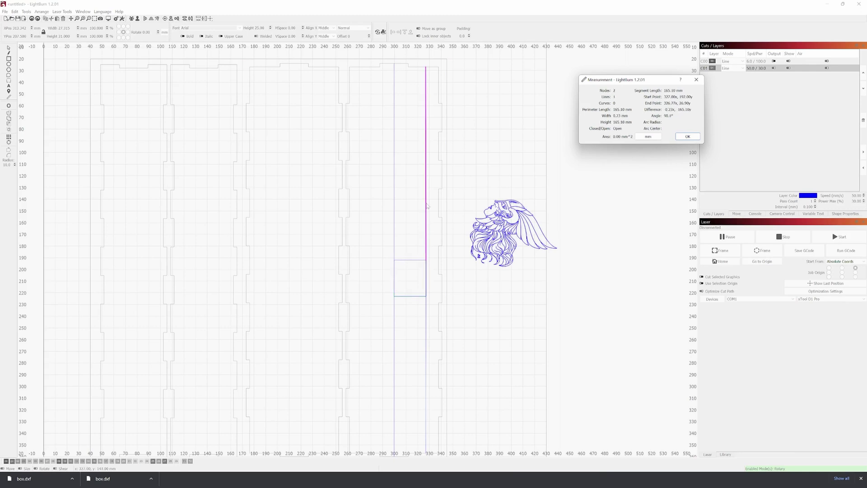
pyautogui.click(427, 311)
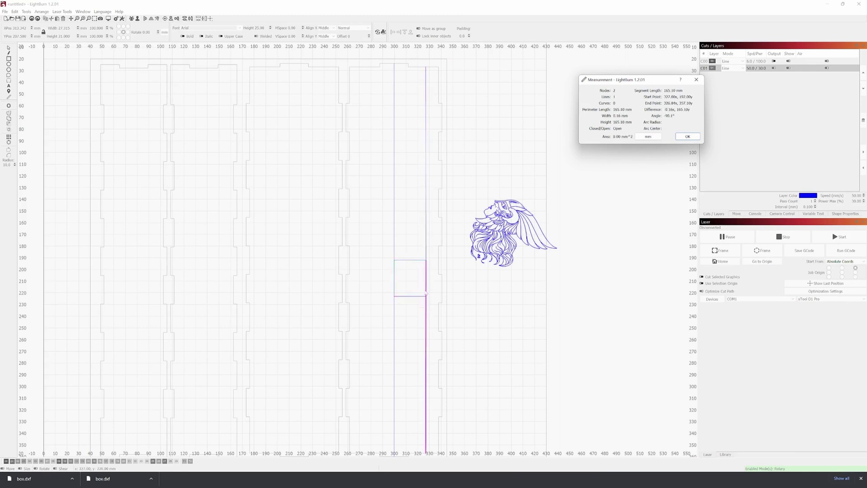
pyautogui.click(427, 246)
pyautogui.click(427, 312)
pyautogui.click(425, 260)
pyautogui.click(426, 251)
pyautogui.click(403, 261)
pyautogui.click(395, 261)
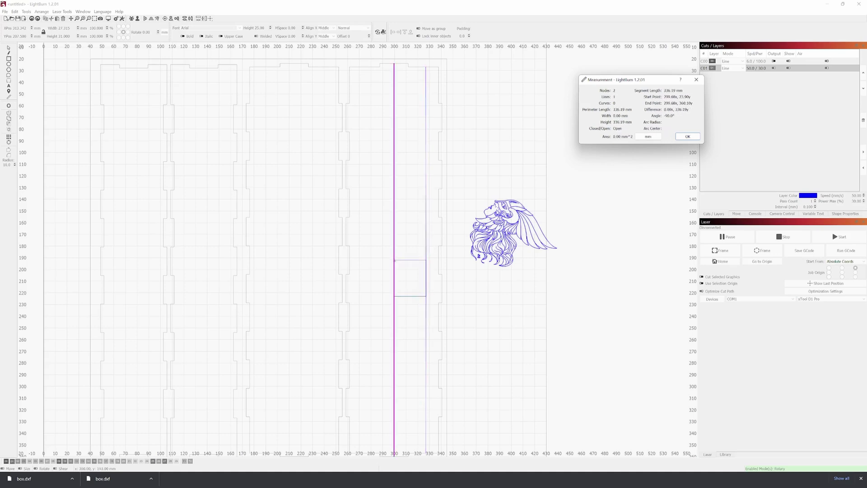
pyautogui.click(165, 105)
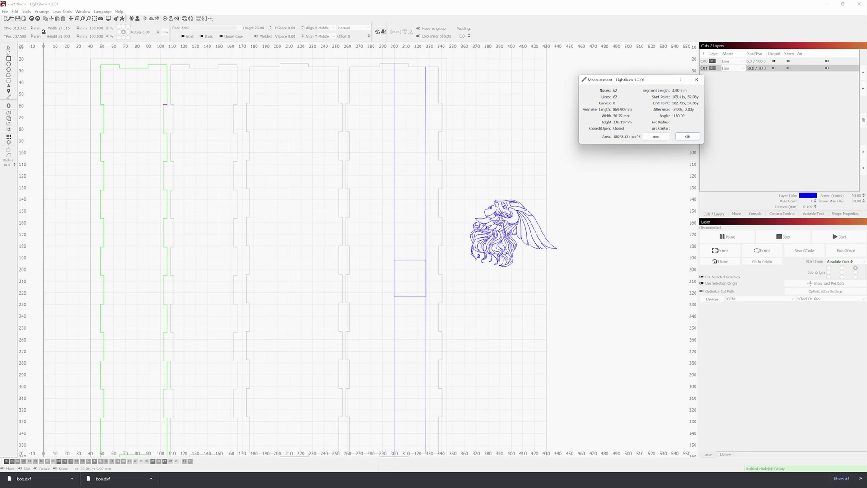
pyautogui.click(164, 125)
pyautogui.click(687, 136)
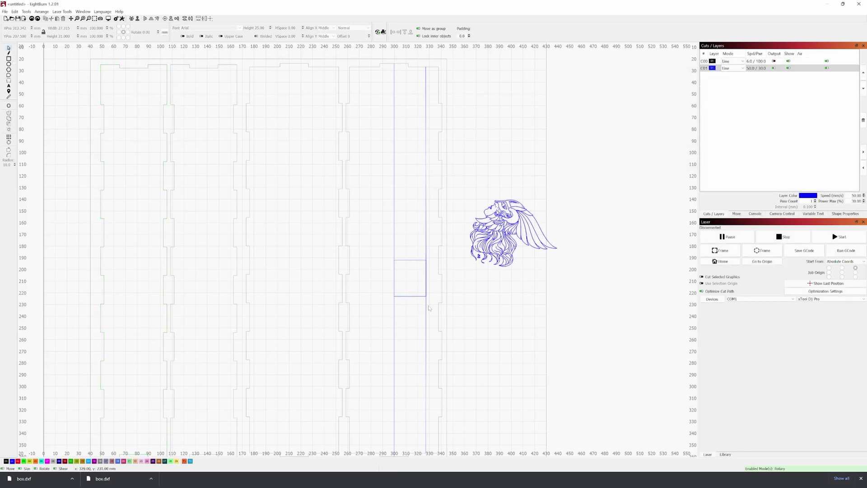
# Delete the three helper lines around the marker rectangle.
pyautogui.moveTo(426, 296); pyautogui.dragTo(411, 251)
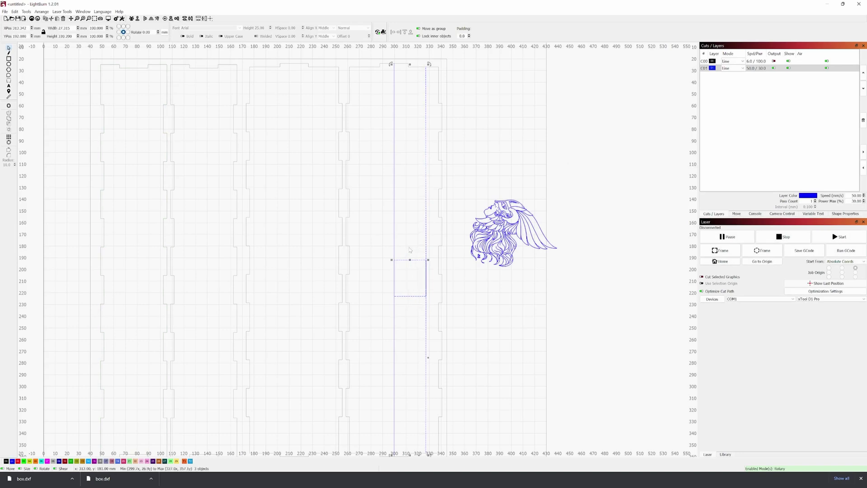
pyautogui.click(441, 270)
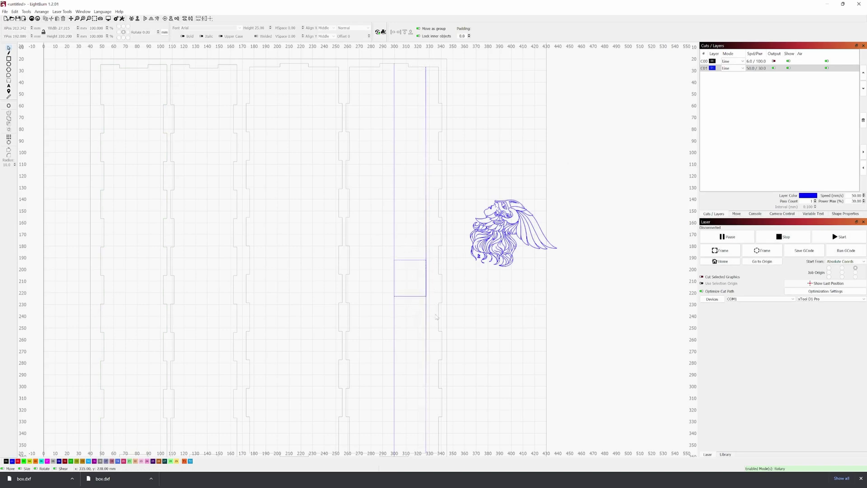
pyautogui.click(422, 315)
pyautogui.press('Delete')
pyautogui.click(426, 235)
pyautogui.press('Delete')
pyautogui.click(395, 246)
pyautogui.press('Delete')
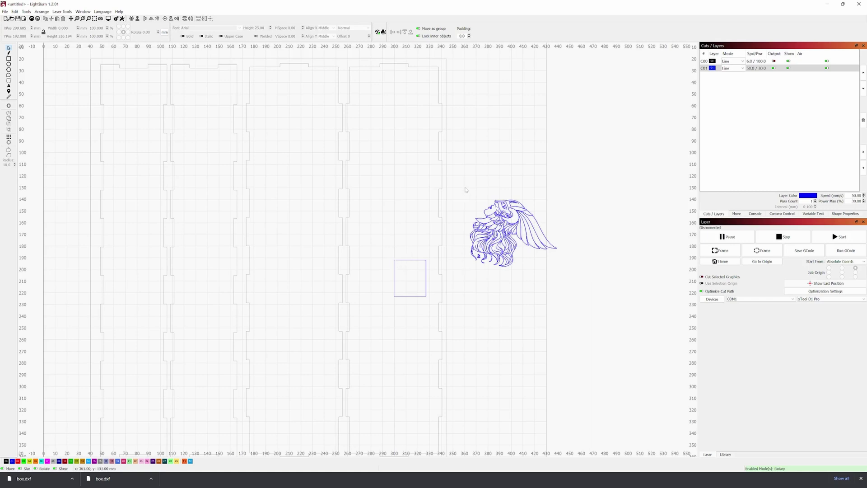
# Drag the rotated logo onto the small marker rectangle on the right-hand panel.
pyautogui.moveTo(466, 189); pyautogui.dragTo(595, 325)
pyautogui.moveTo(513, 233); pyautogui.dragTo(400, 260)
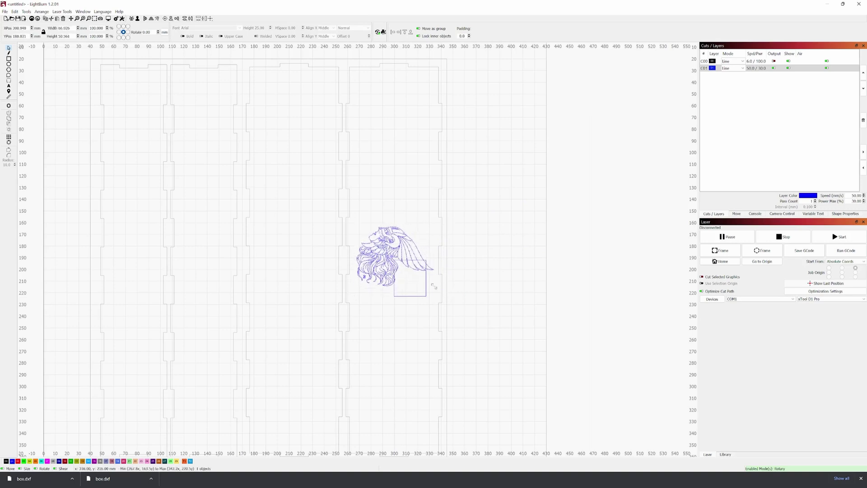
pyautogui.moveTo(390, 252); pyautogui.dragTo(392, 256)
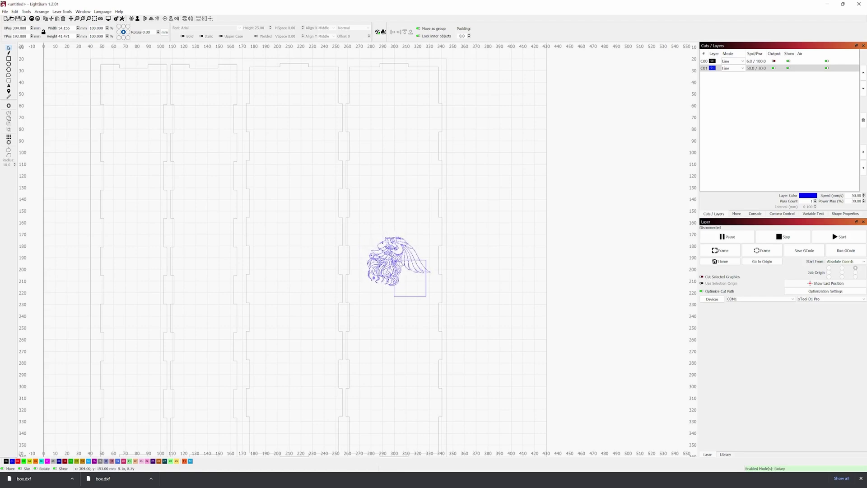
pyautogui.moveTo(394, 261); pyautogui.dragTo(409, 271)
pyautogui.scroll(4, 394, 261)
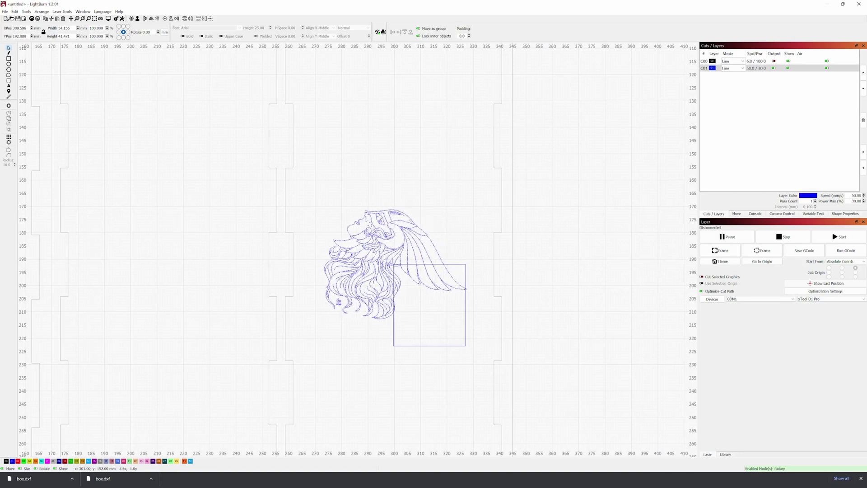
pyautogui.moveTo(397, 264); pyautogui.dragTo(394, 265)
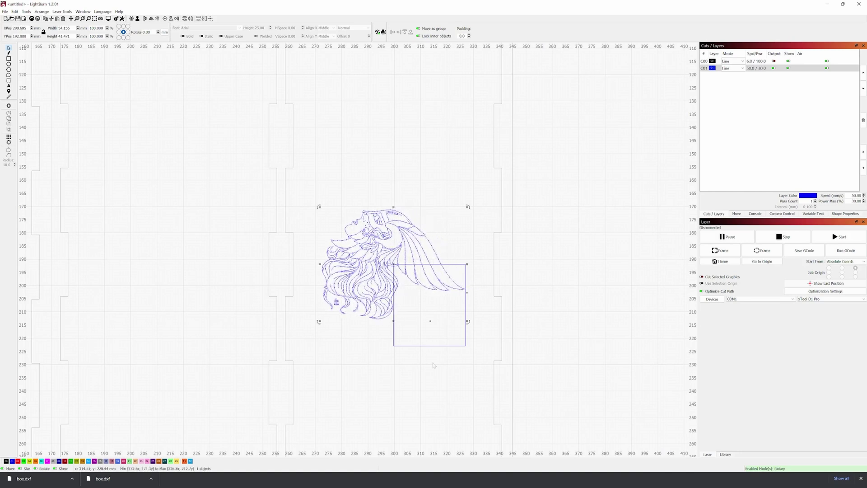
pyautogui.moveTo(436, 371); pyautogui.dragTo(411, 346)
pyautogui.click(382, 269)
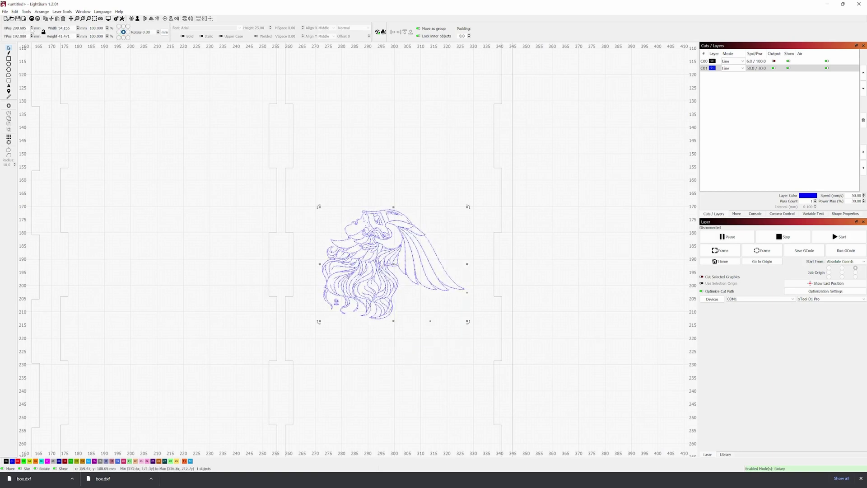
# Nudge the logo's X position up by 4 mm in 1 mm steps.
pyautogui.click(32, 27)
pyautogui.click(31, 27)
pyautogui.click(31, 27)
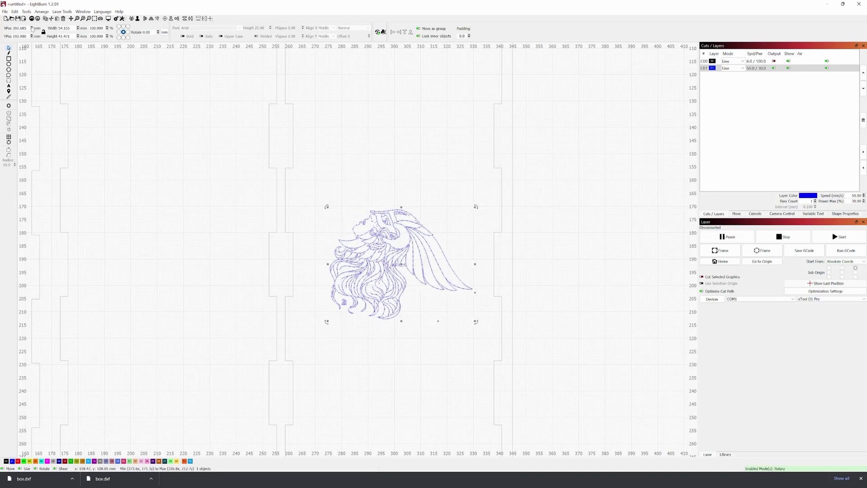
pyautogui.click(31, 27)
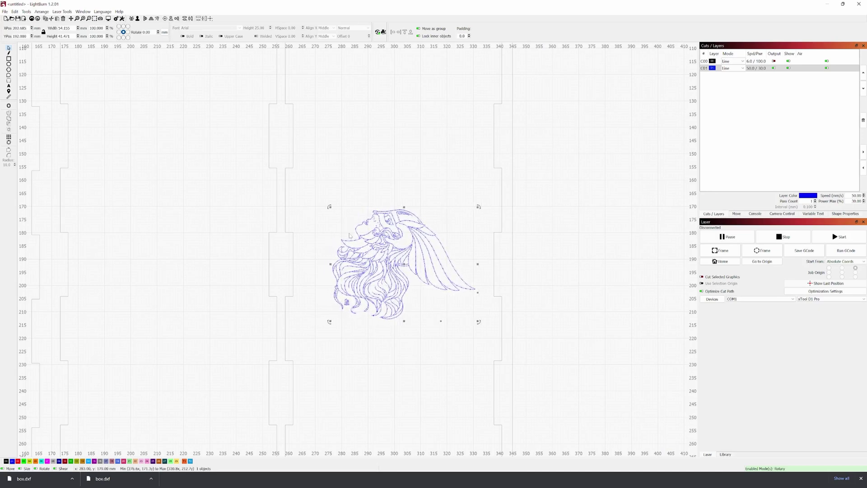
pyautogui.scroll(-1, 377, 292)
pyautogui.scroll(-6, 377, 292)
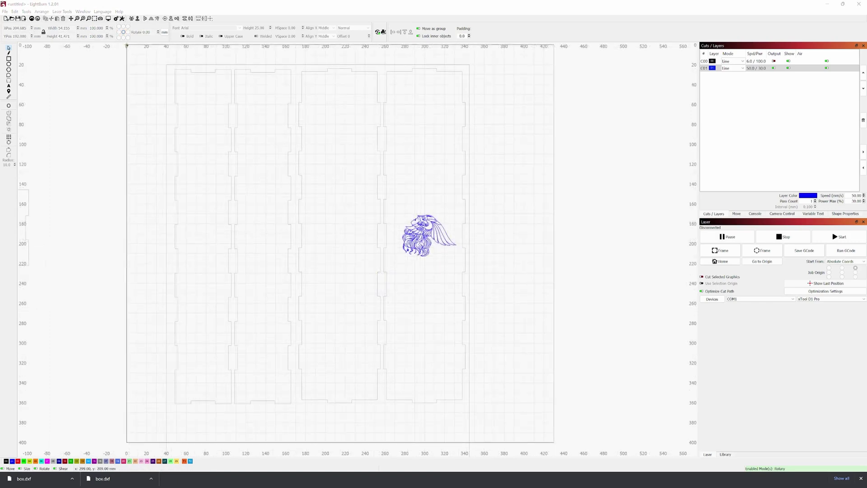
# Add the text 'JMH' on the box panel.
pyautogui.scroll(-2, 425, 262)
pyautogui.scroll(1, 418, 267)
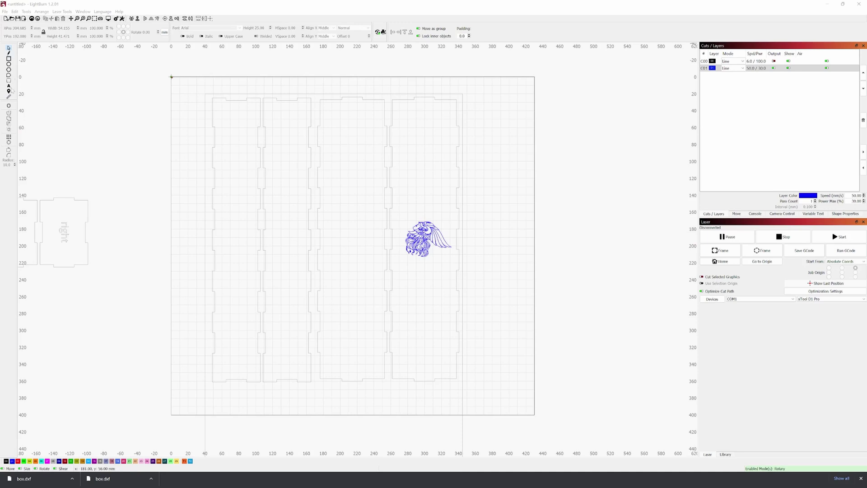
pyautogui.click(323, 267)
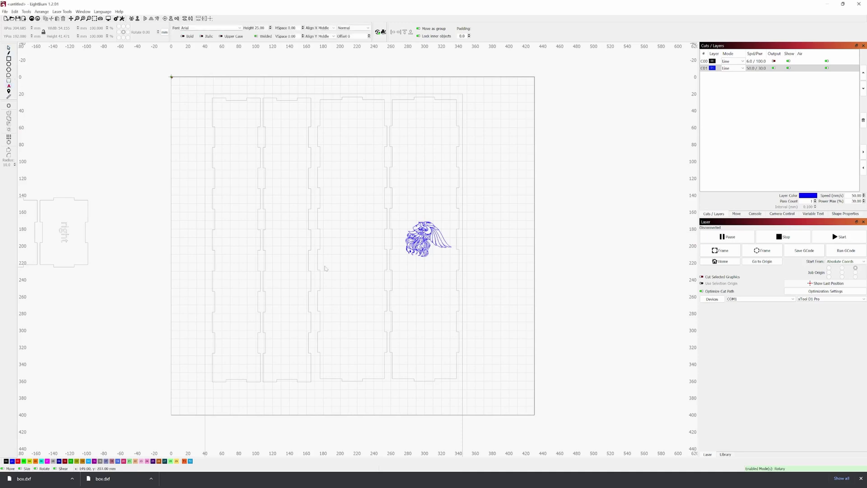
pyautogui.click(370, 292)
pyautogui.write('jmh')
pyautogui.press('BackSpace')
pyautogui.press('BackSpace')
pyautogui.press('BackSpace')
pyautogui.write('JMH')
pyautogui.click(368, 291)
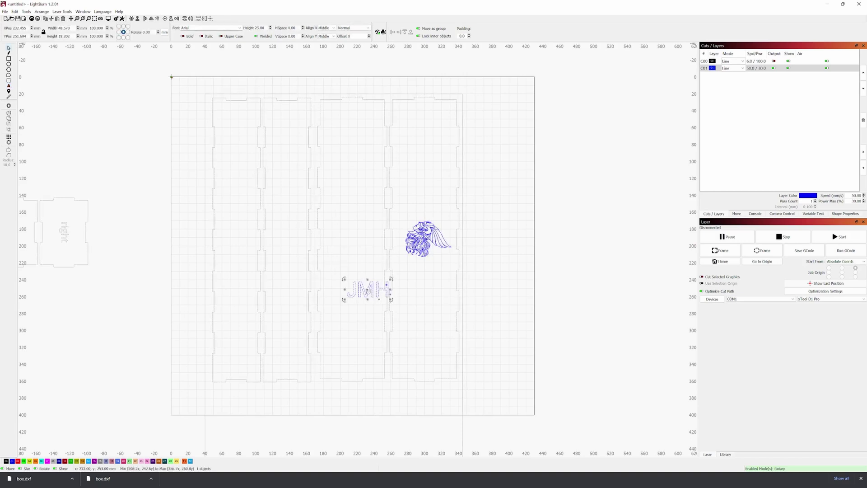
# Set the JMH initials to Monotype Corsiva and move them lower on the panel.
pyautogui.click(208, 27)
pyautogui.scroll(-10, 210, 95)
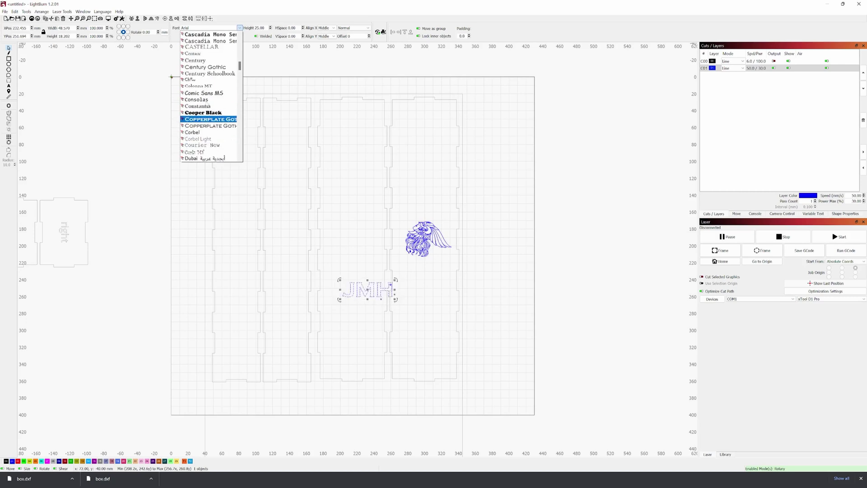
pyautogui.scroll(-15, 210, 130)
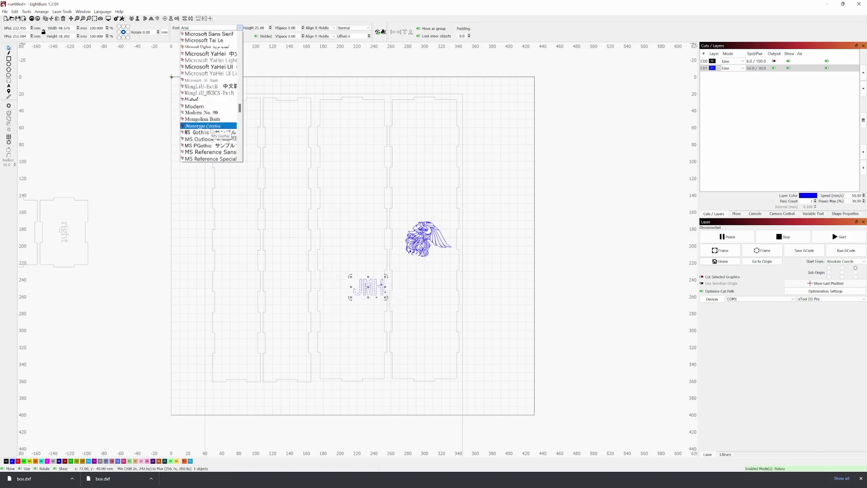
pyautogui.click(212, 127)
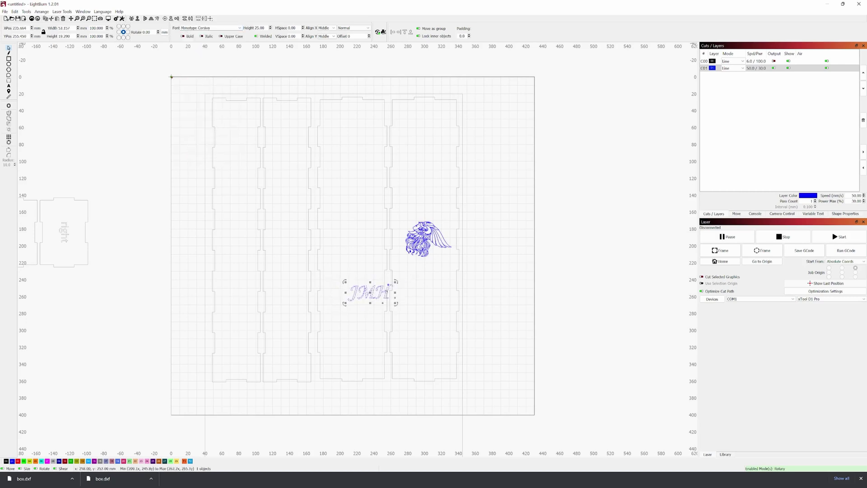
pyautogui.moveTo(374, 294); pyautogui.dragTo(353, 313)
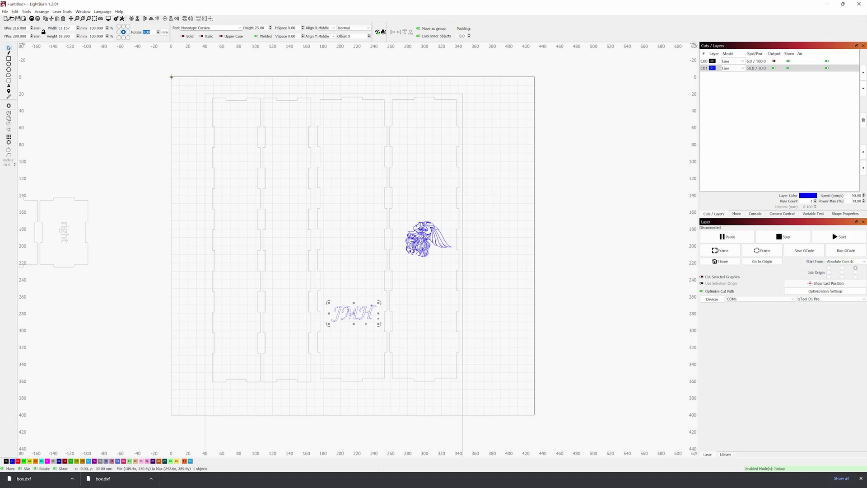
# Rotate the JMH initials 90° and shrink them onto the second panel's bottom.
pyautogui.write('90')
pyautogui.press('Return')
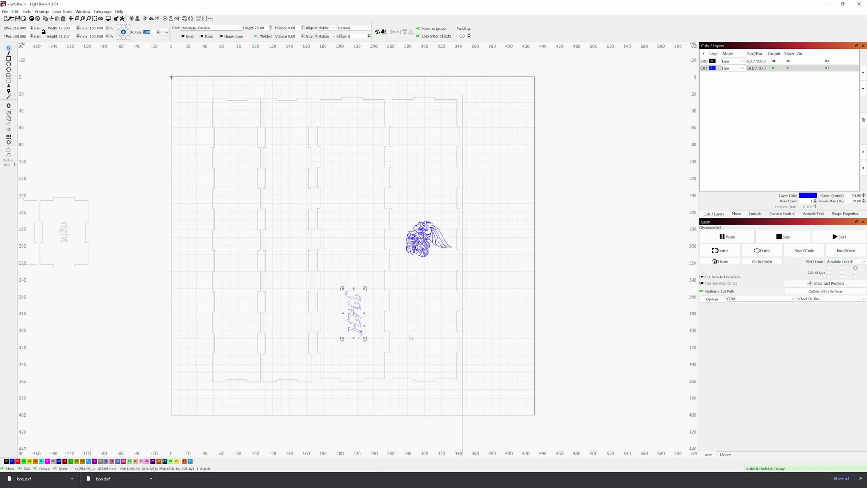
pyautogui.moveTo(354, 313); pyautogui.dragTo(281, 348)
pyautogui.scroll(-3, 244, 275)
pyautogui.moveTo(222, 299); pyautogui.dragTo(298, 303)
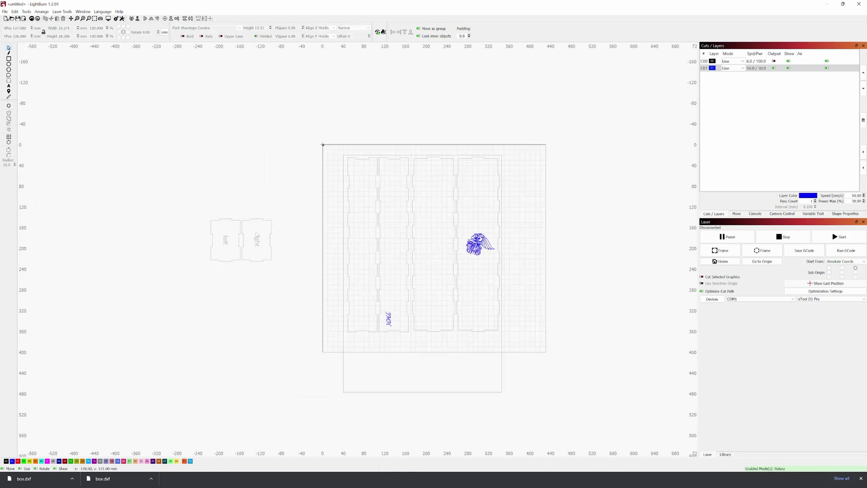
# Delete the left and right labels and assign both small outlines to the T1 Tool layer.
pyautogui.click(257, 239)
pyautogui.press('Delete')
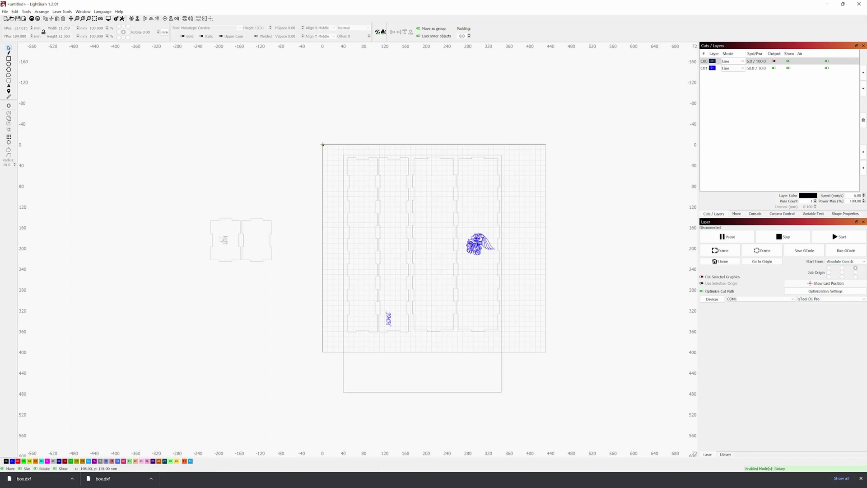
pyautogui.click(226, 240)
pyautogui.press('Delete')
pyautogui.moveTo(195, 194); pyautogui.dragTo(285, 297)
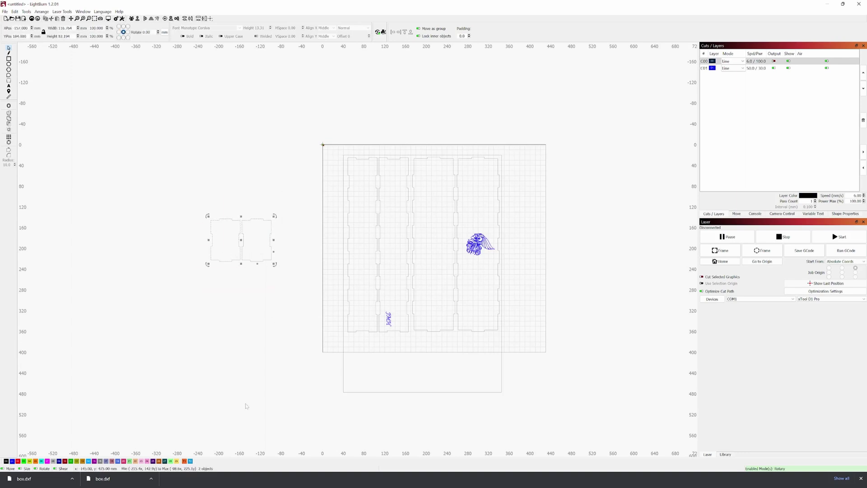
pyautogui.click(185, 461)
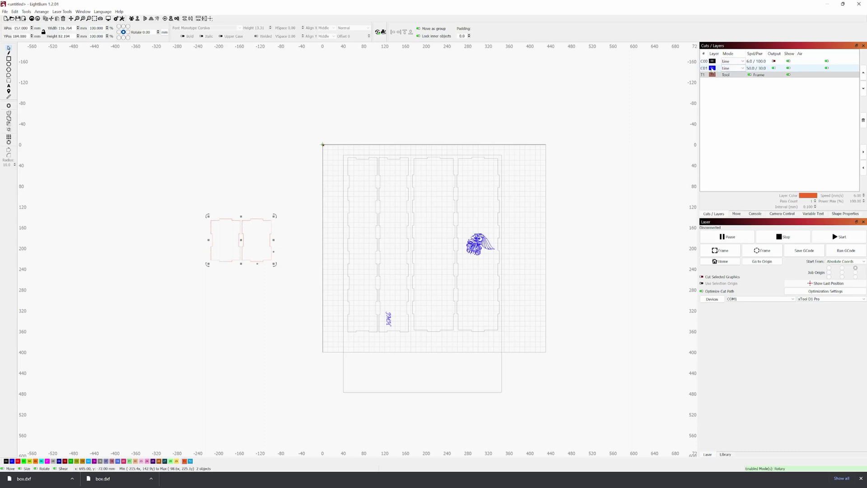
# Assign the JMH initials to a new red C02 Fill layer, then pan out and deselect.
pyautogui.scroll(4, 378, 330)
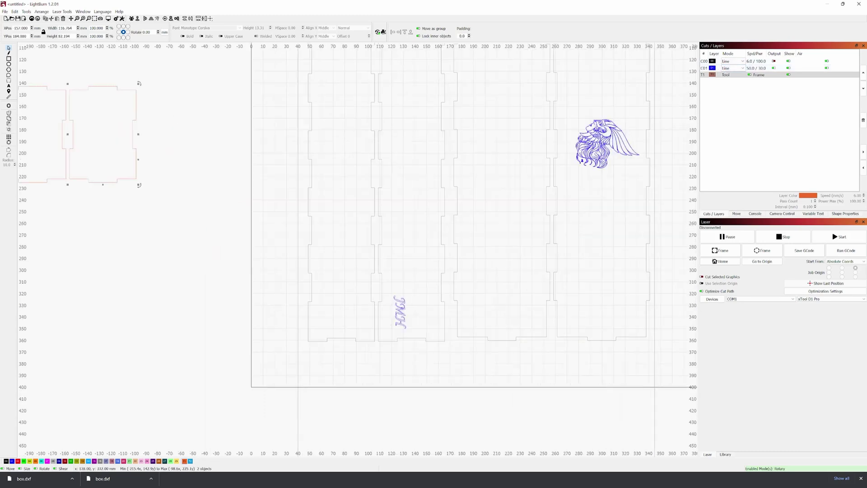
pyautogui.moveTo(392, 292); pyautogui.dragTo(410, 333)
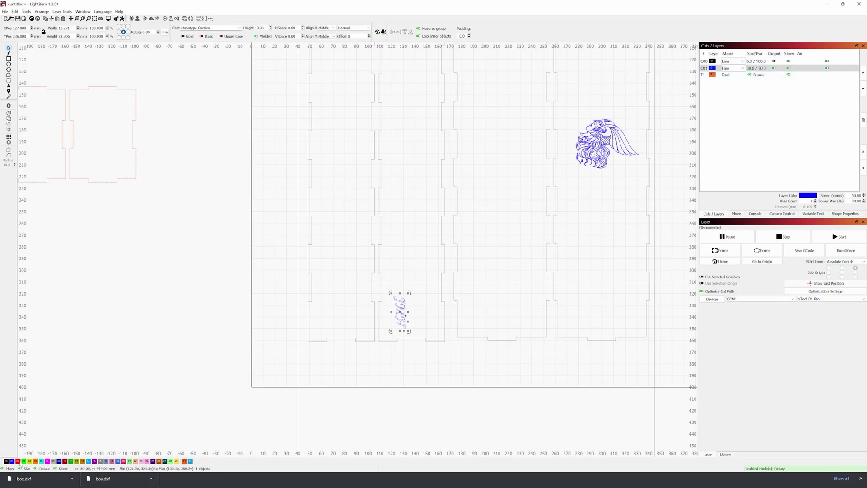
pyautogui.click(17, 461)
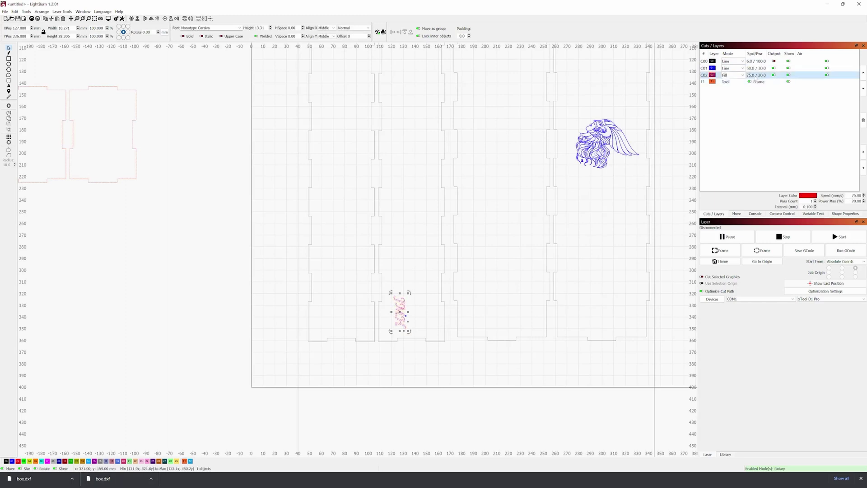
pyautogui.scroll(-3, 503, 241)
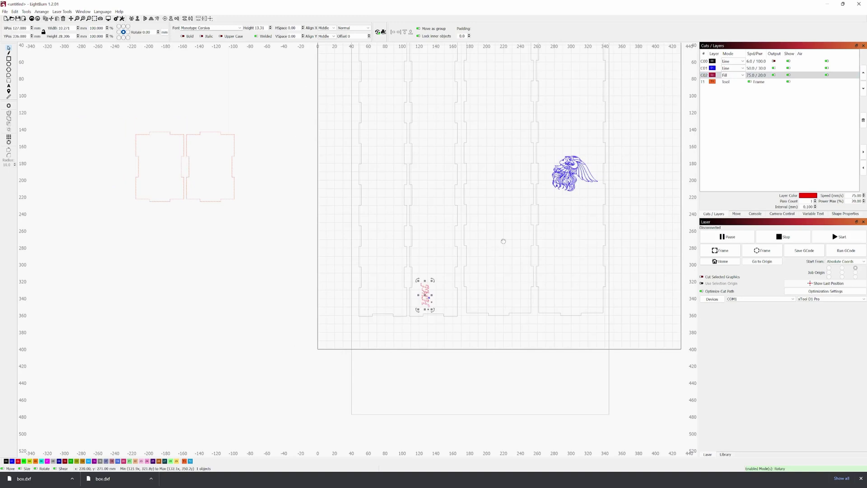
pyautogui.moveTo(503, 242); pyautogui.dragTo(414, 285)
pyautogui.moveTo(460, 375); pyautogui.dragTo(425, 320)
pyautogui.click(427, 323)
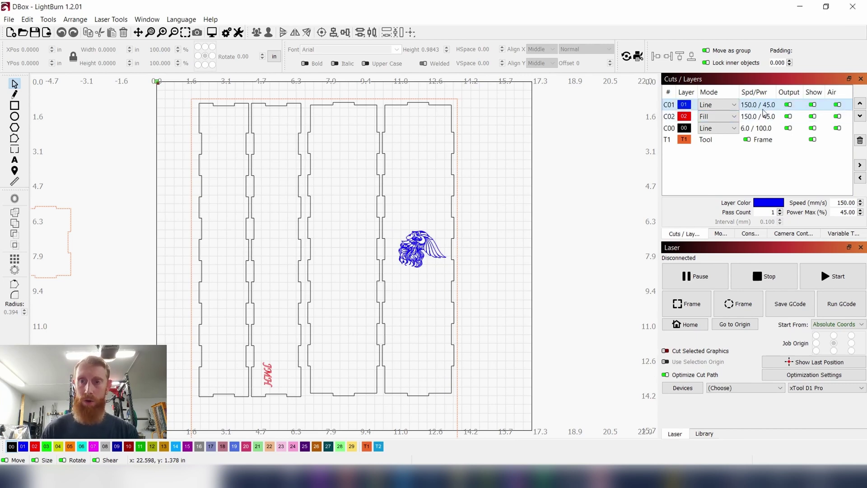
pyautogui.scroll(1, 461, 252)
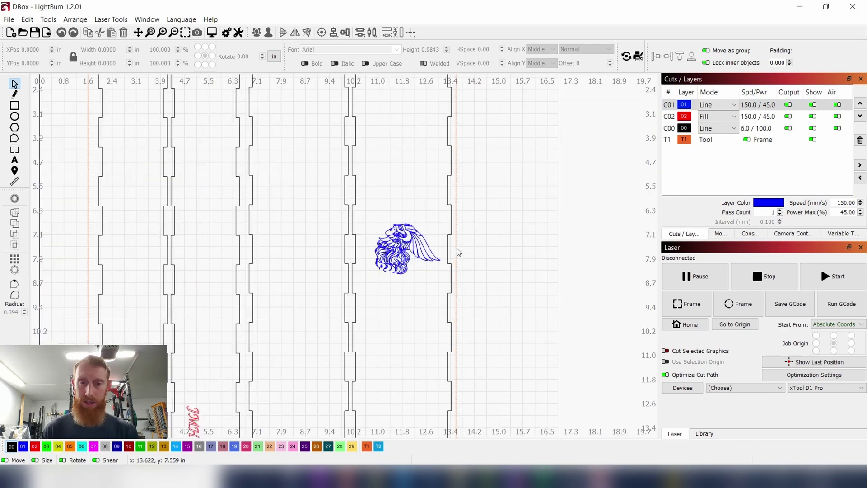
pyautogui.scroll(6, 374, 248)
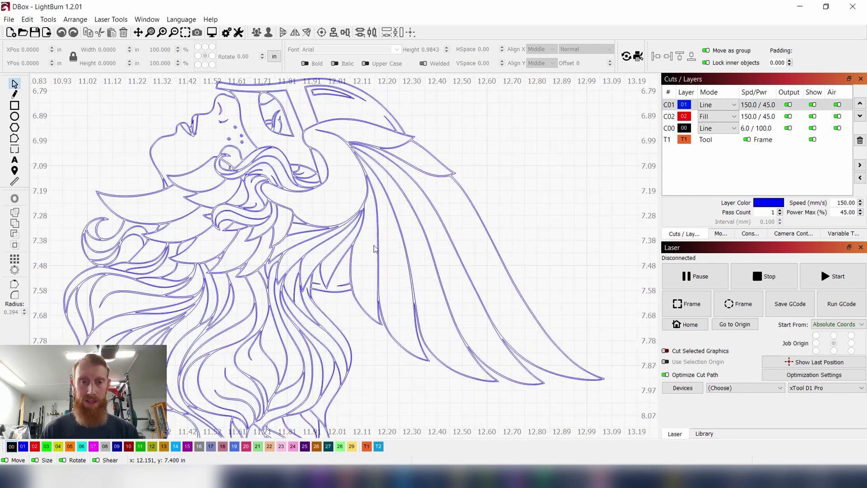
pyautogui.scroll(2, 374, 248)
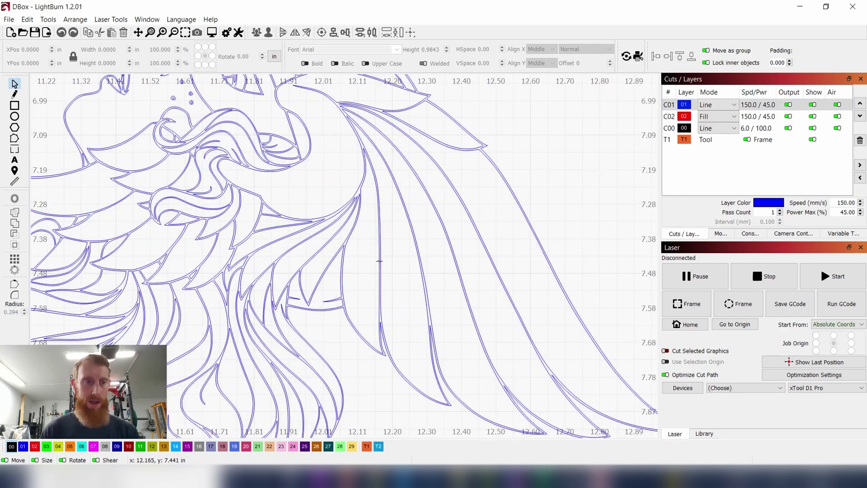
pyautogui.scroll(-5, 380, 261)
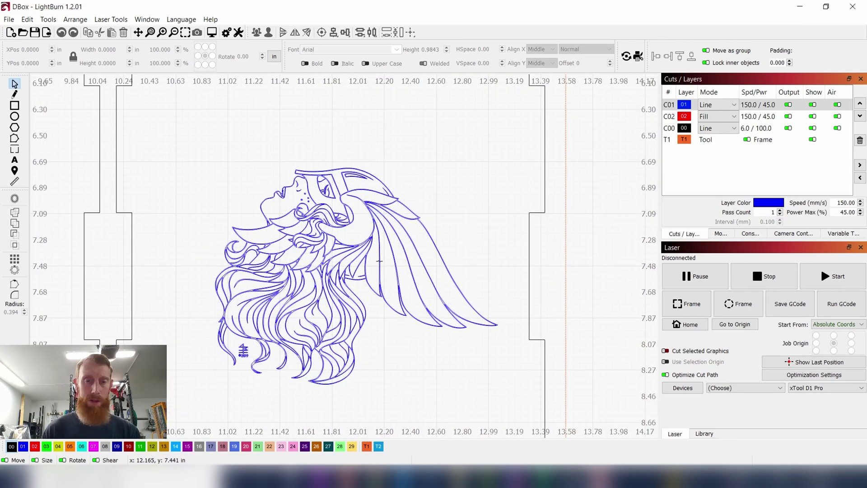
pyautogui.scroll(-8, 379, 260)
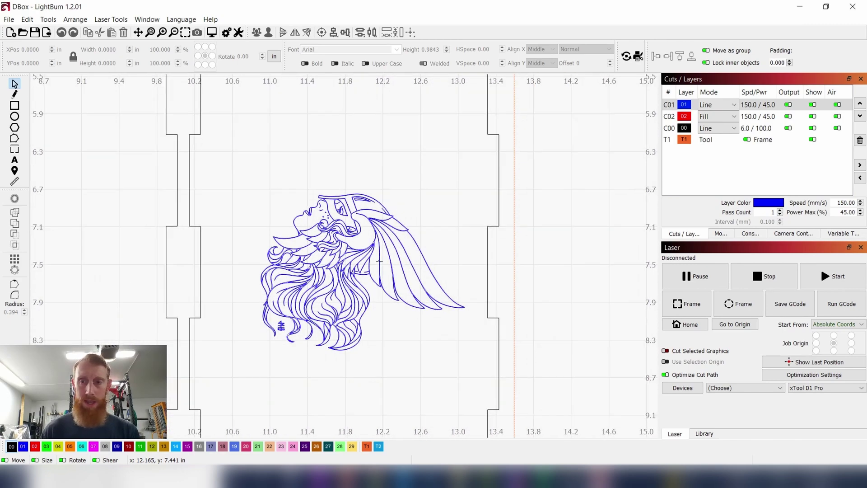
pyautogui.scroll(-1, 380, 261)
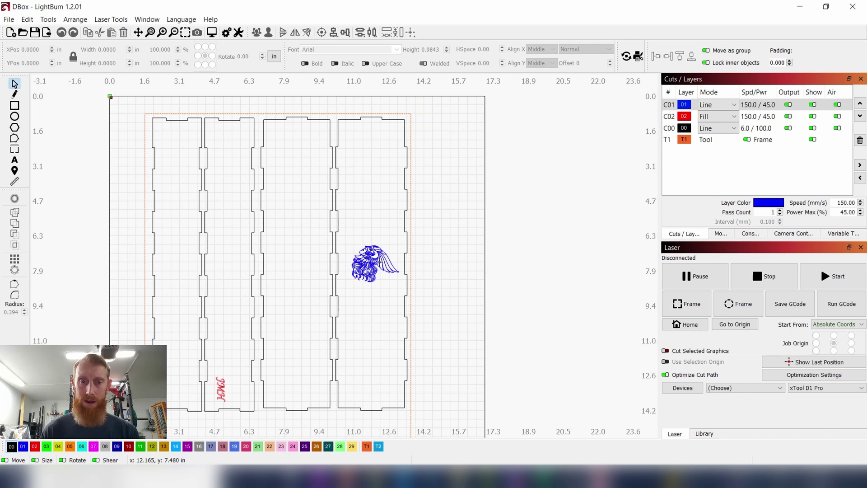
pyautogui.moveTo(350, 298); pyautogui.dragTo(432, 287)
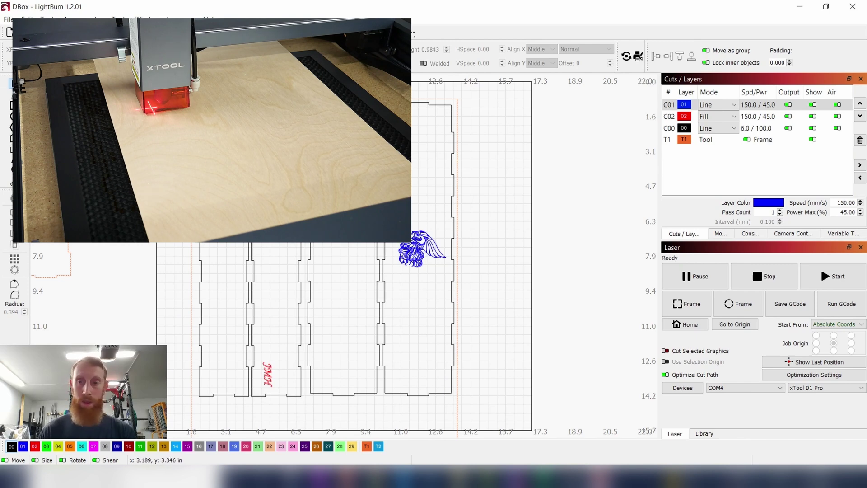
# Send the xTool D1 Pro laser head to its home position.
pyautogui.click(681, 325)
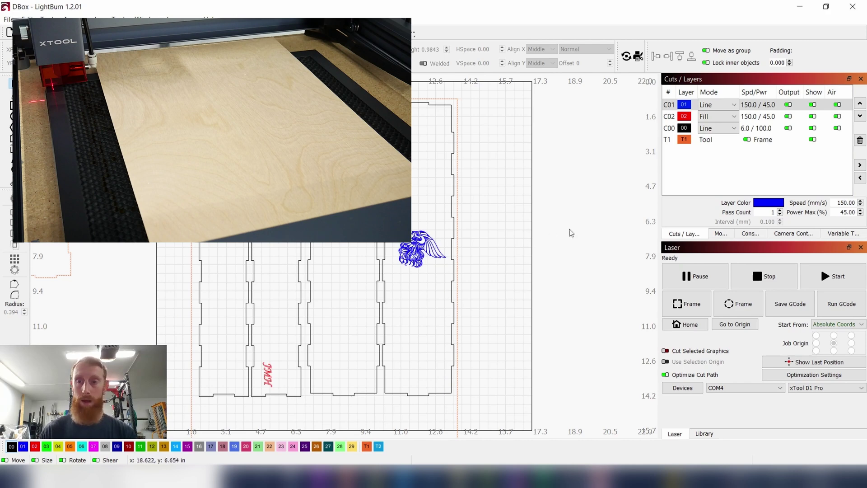
# Show the Move panel's jog and positioning controls for the laser head.
pyautogui.click(718, 234)
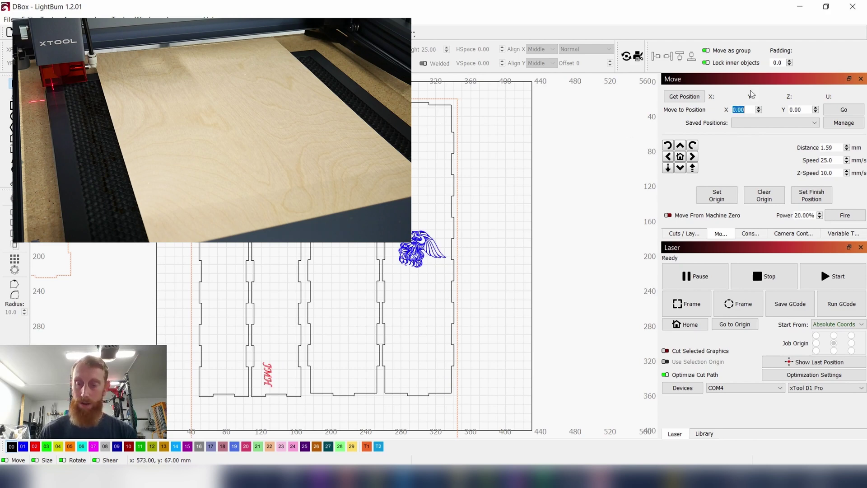
# Send the laser head to position X 25, Y 15 mm over the plywood.
pyautogui.write('25')
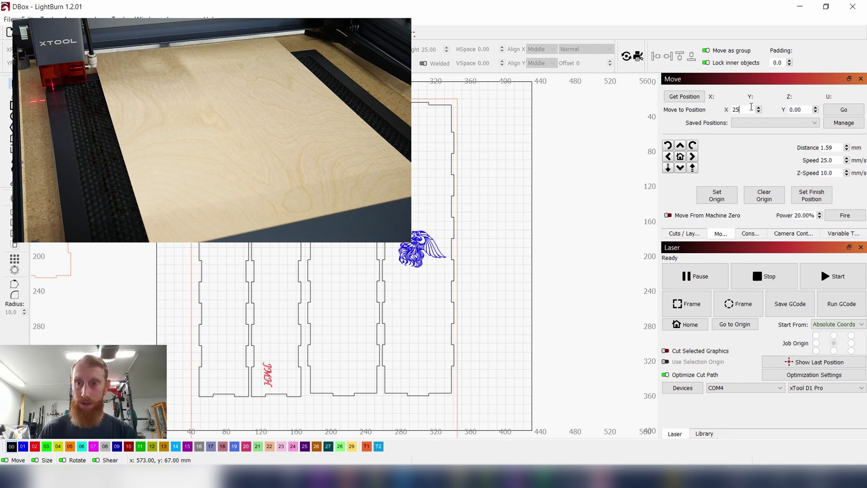
pyautogui.press('Tab')
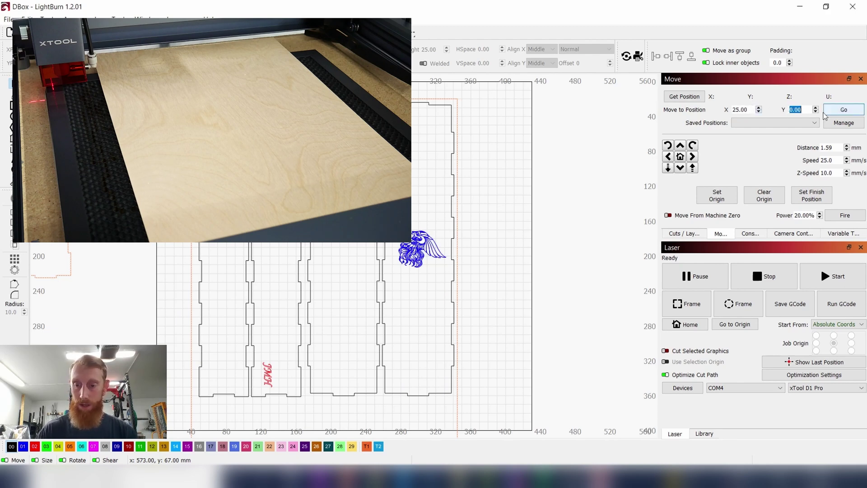
pyautogui.write('15')
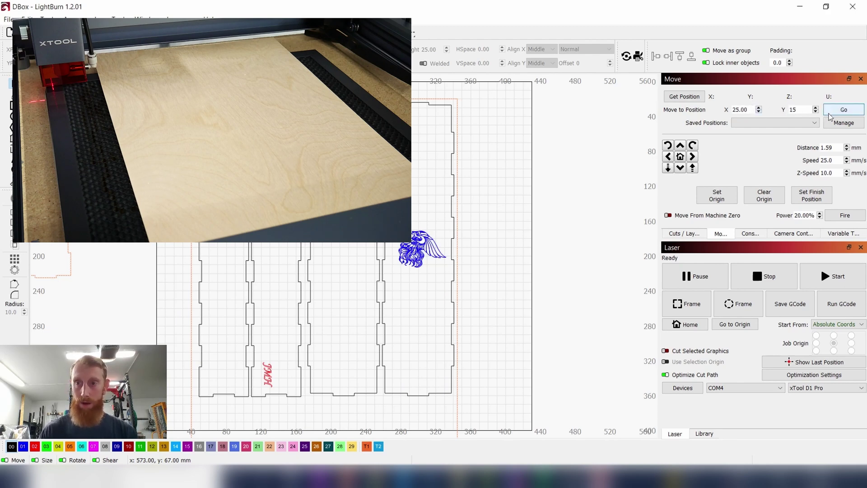
pyautogui.click(830, 115)
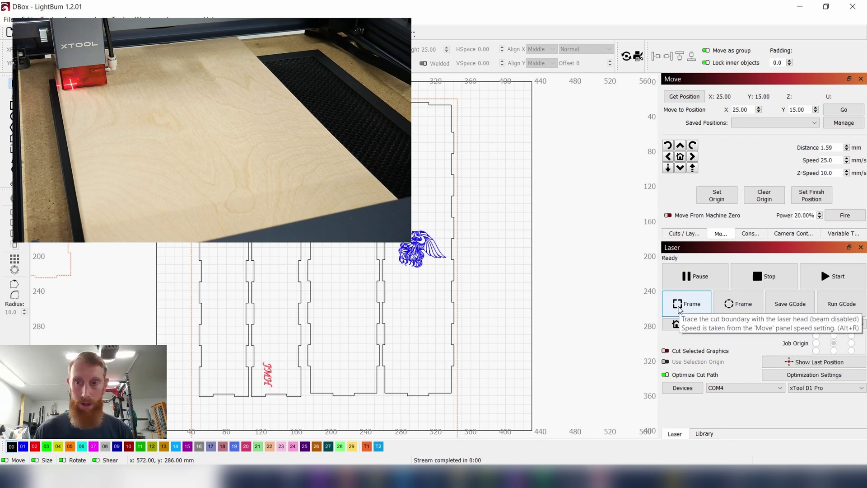
# Turn off Output for the T1 Tool layer, then frame the job boundary.
pyautogui.click(685, 233)
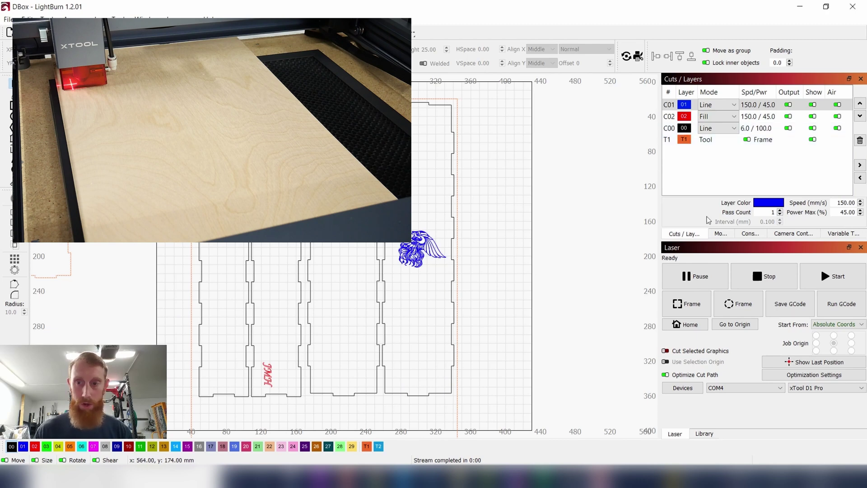
pyautogui.click(747, 140)
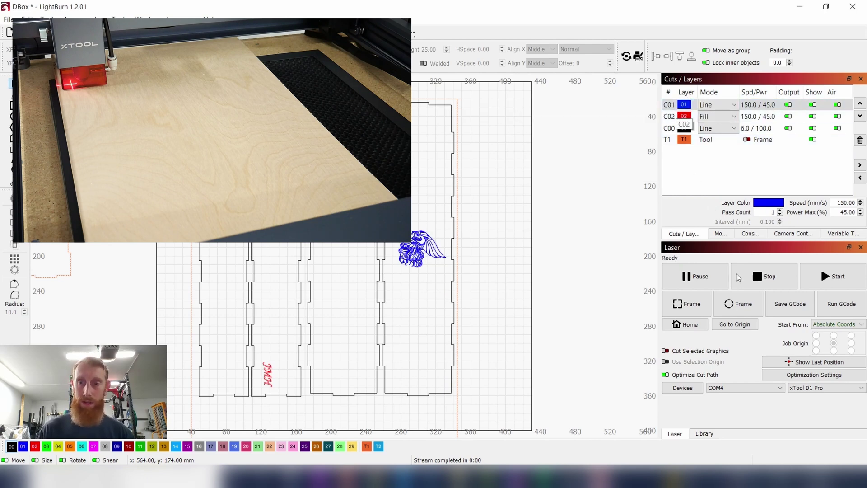
pyautogui.click(687, 303)
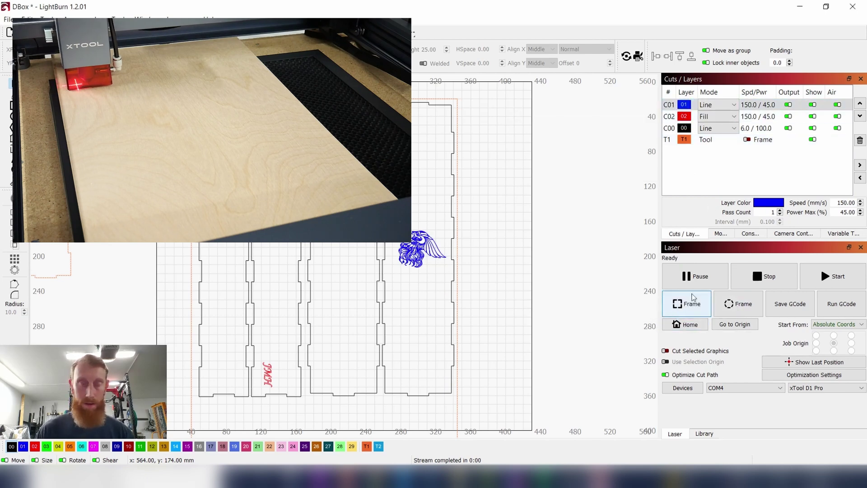